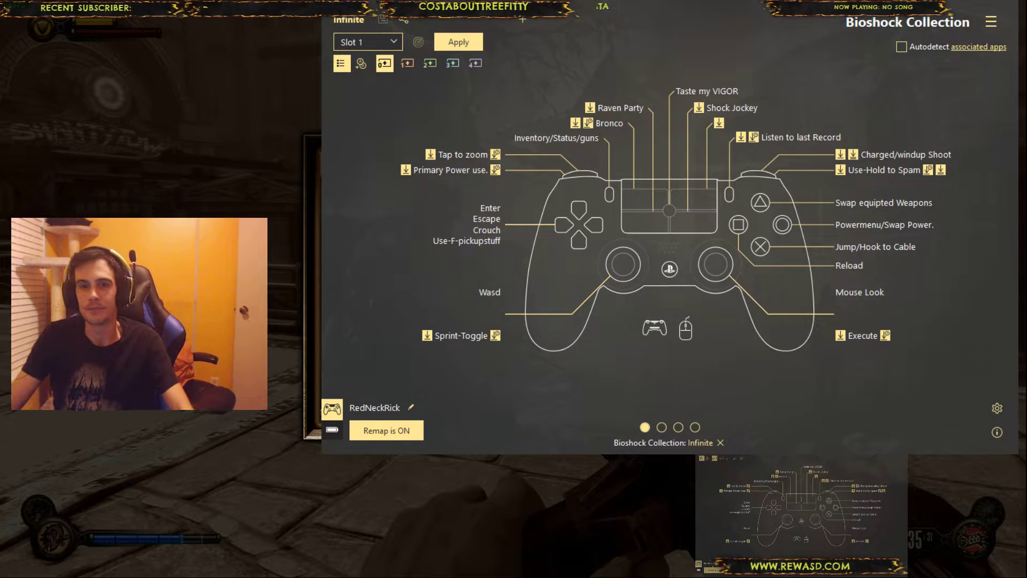
Switch to reWASD and open the touchpad's Taste my VIGOR key combo: keys 1–4, each followed by Z
{"action": "key", "text": "alt+Tab"}
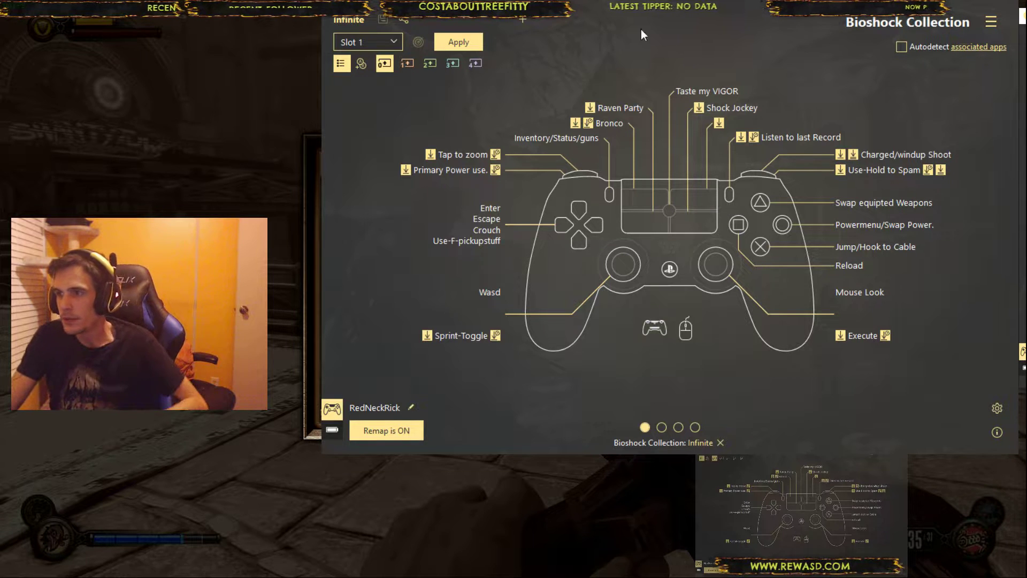
{"action": "left_click", "coordinate": [669, 214]}
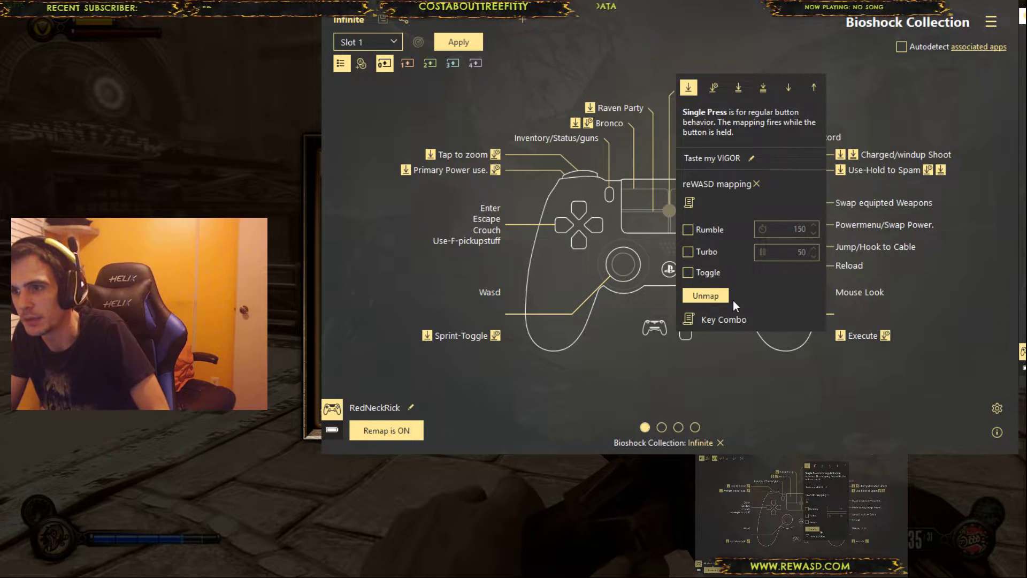
{"action": "left_click", "coordinate": [735, 321]}
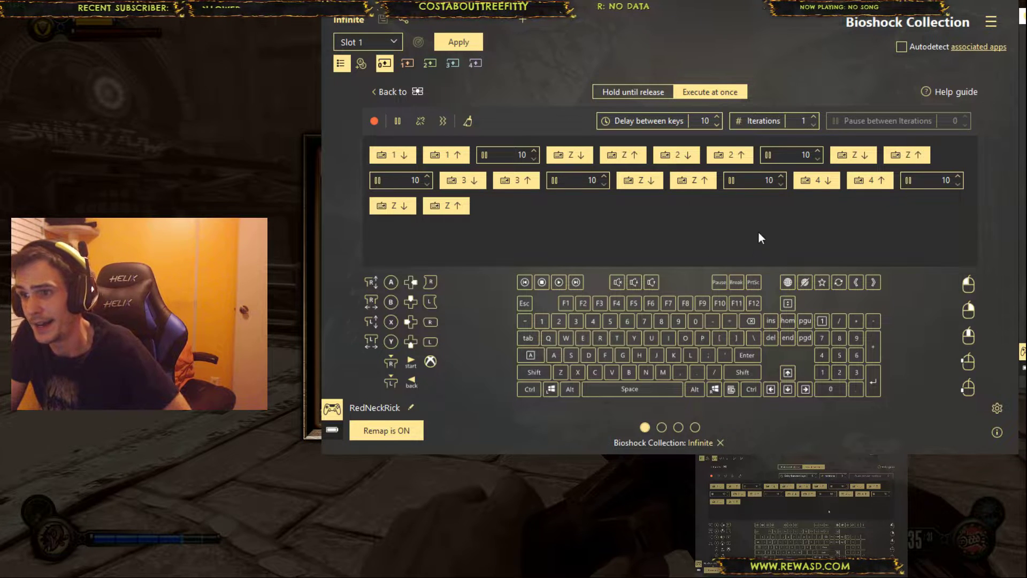
{"action": "left_click_drag", "start_coordinate": [633, 206], "coordinate": [414, 208]}
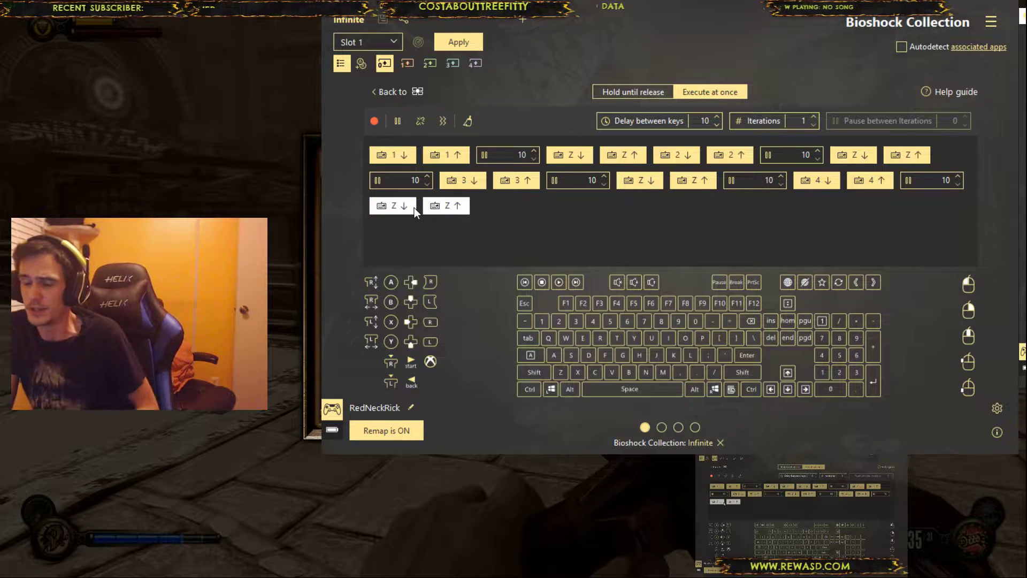
{"action": "key", "text": "Escape"}
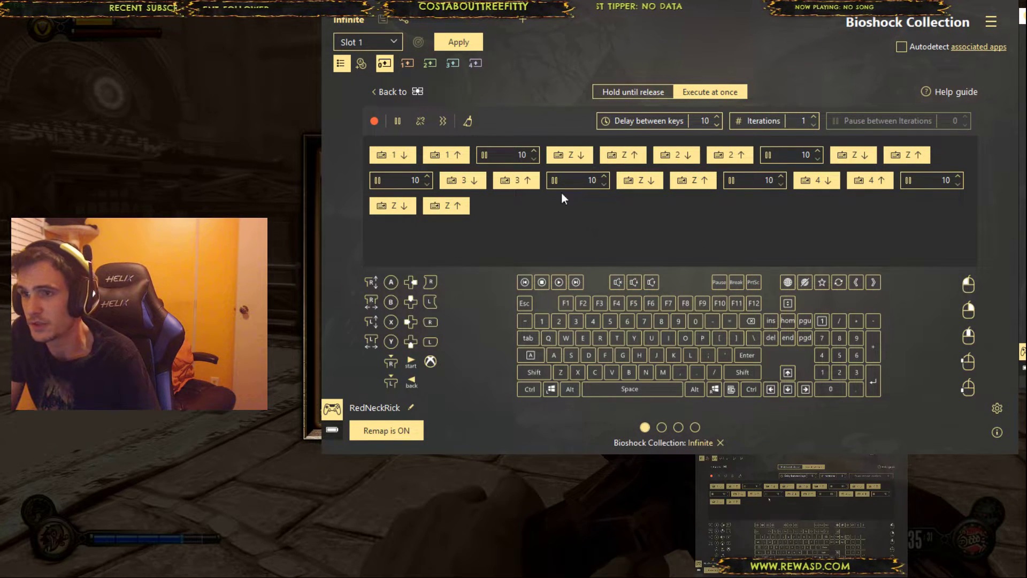
Leave the touchpad macro and inspect the right stick's combo holding V for 1210 ms
{"action": "left_click", "coordinate": [381, 91]}
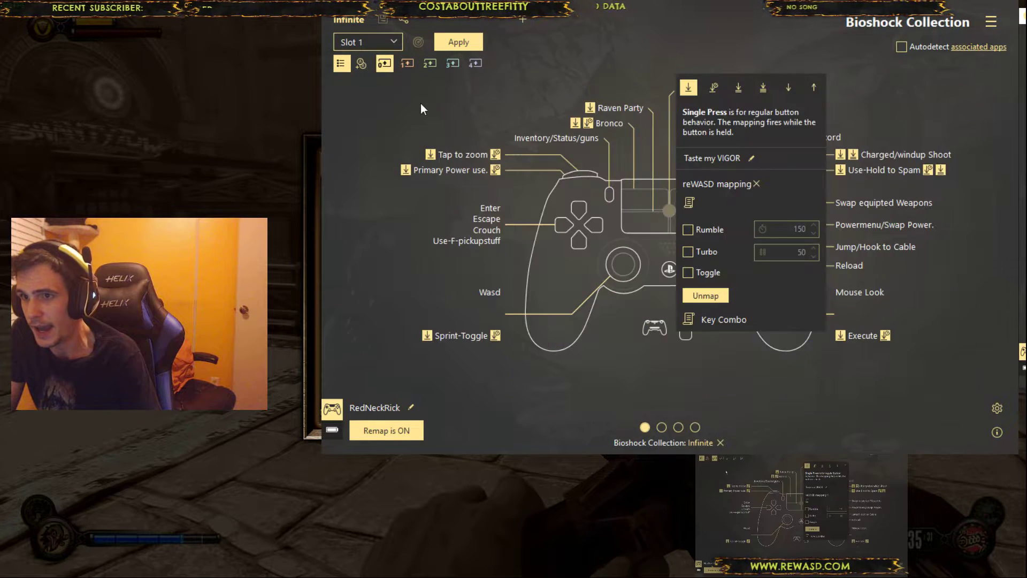
{"action": "left_click", "coordinate": [741, 401]}
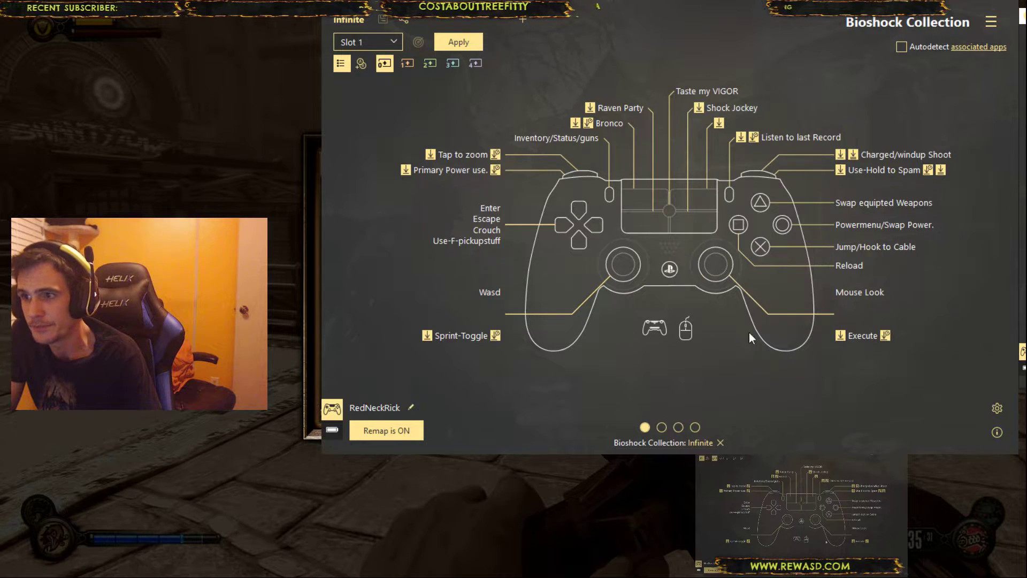
{"action": "left_click", "coordinate": [716, 265]}
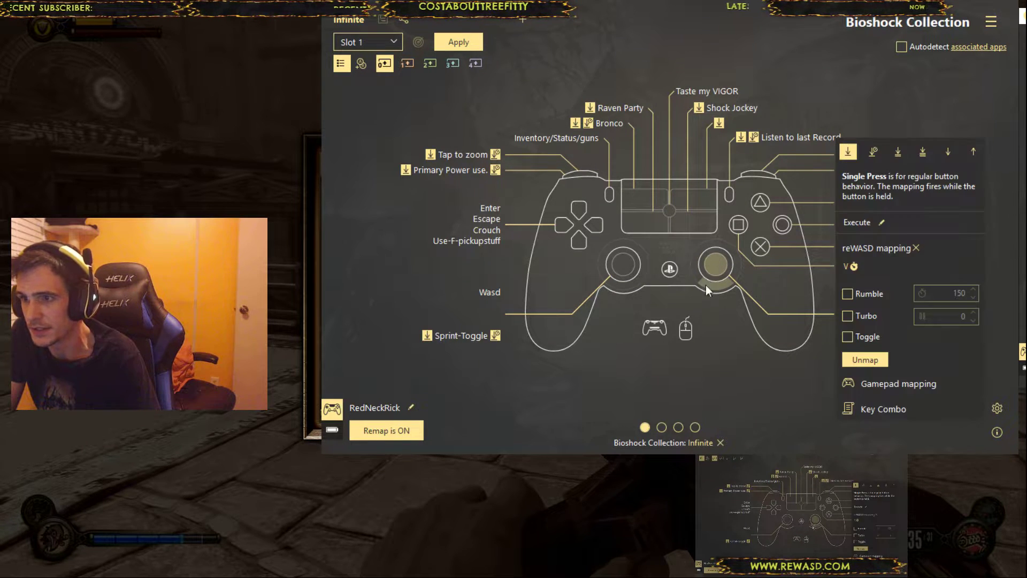
{"action": "left_click", "coordinate": [888, 409]}
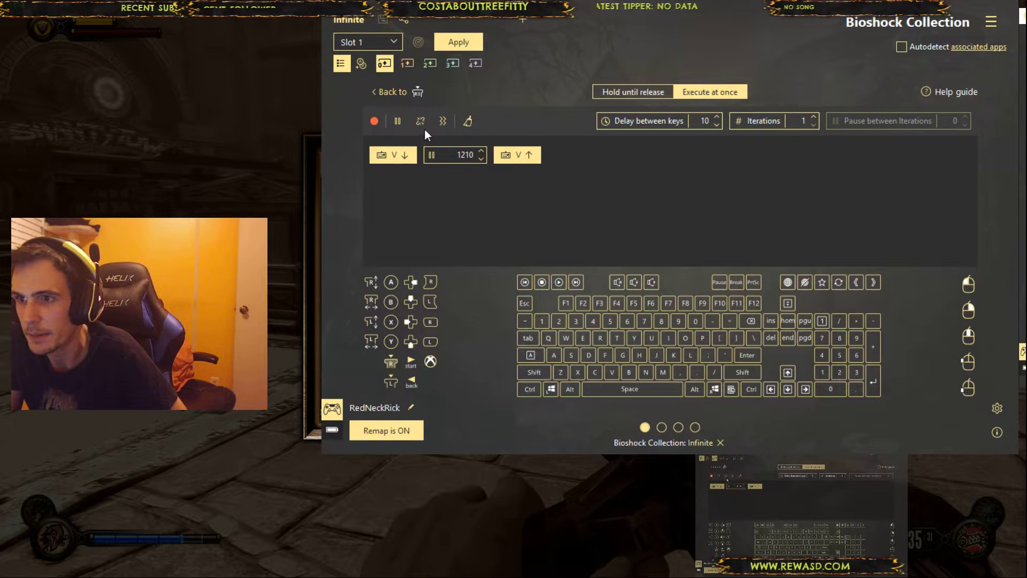
{"action": "left_click", "coordinate": [389, 92]}
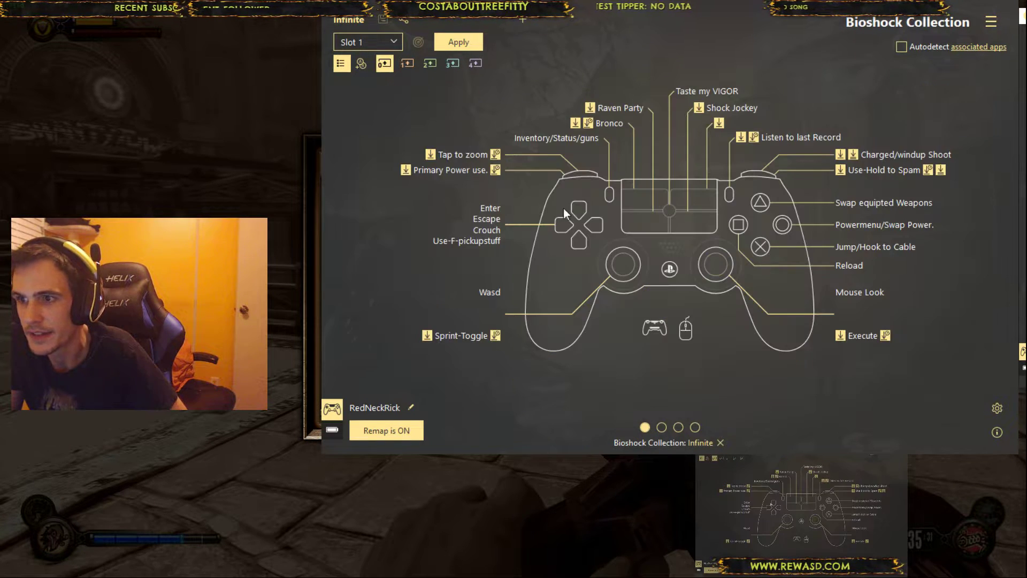
Review the right stick's long-press Melee Spam mapping, sending V with turbo enabled
{"action": "left_click", "coordinate": [715, 256]}
{"action": "left_click", "coordinate": [880, 156]}
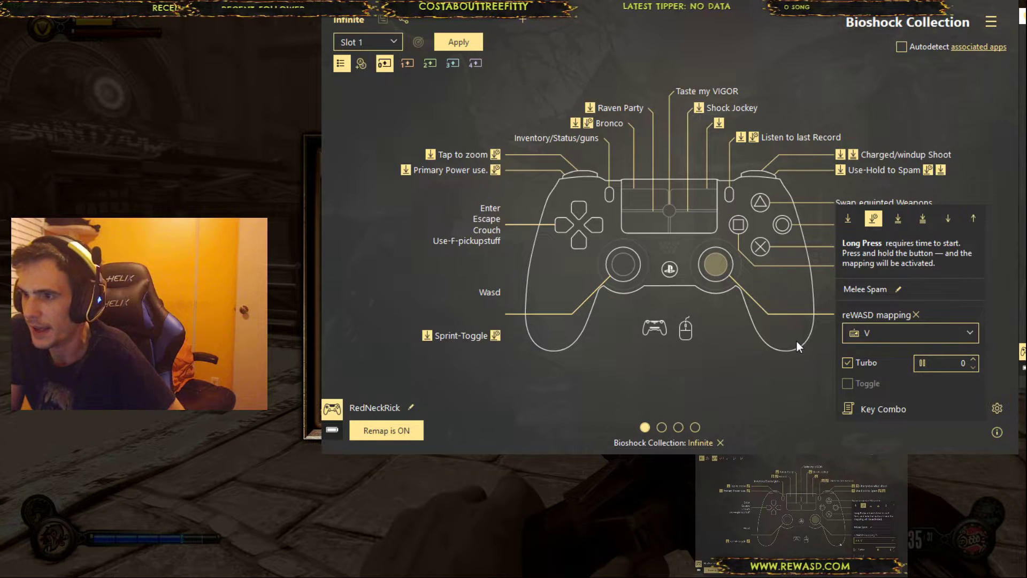
{"action": "left_click", "coordinate": [973, 359]}
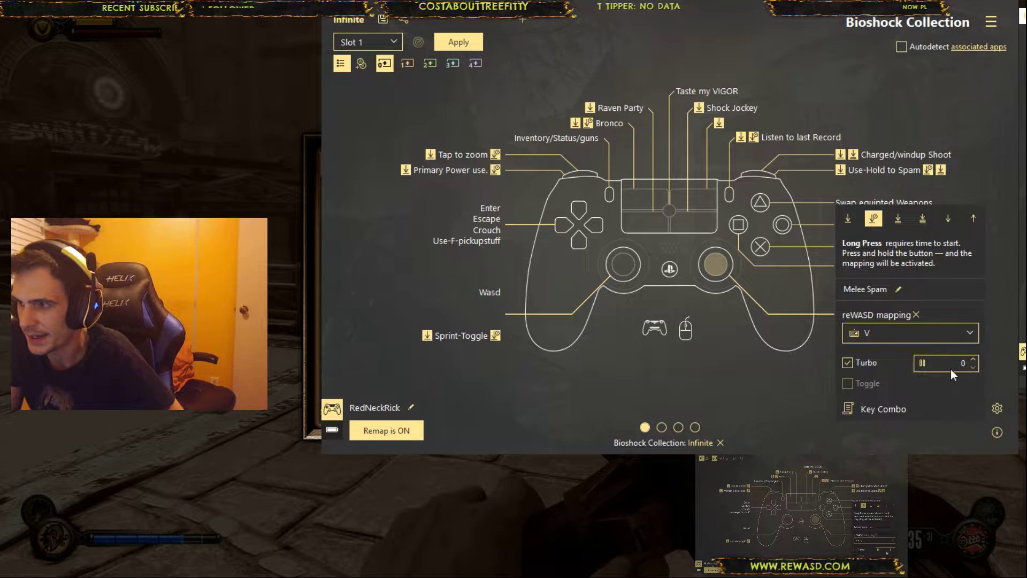
{"action": "left_click", "coordinate": [778, 391]}
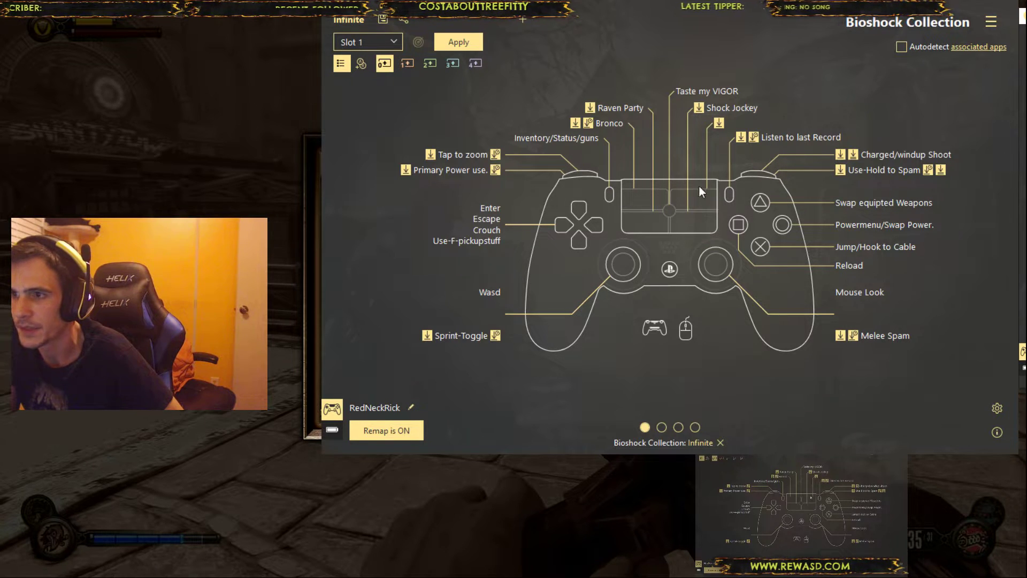
Inspect the left stick's Sprint-Toggle and Jump/hook to Cable mappings, and D-pad right's Use-F-pickupstuff
{"action": "left_click", "coordinate": [617, 257]}
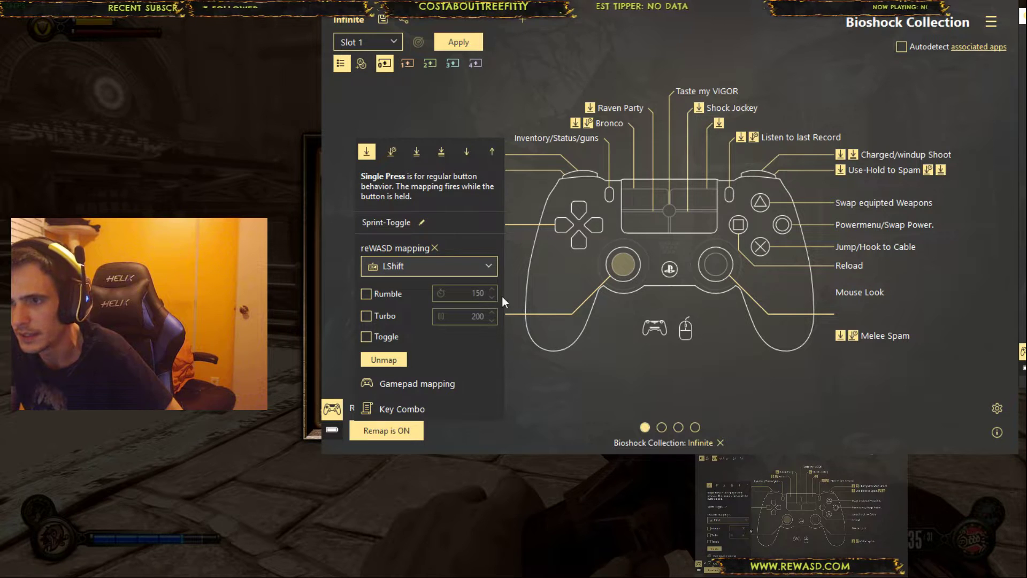
{"action": "left_click", "coordinate": [393, 152]}
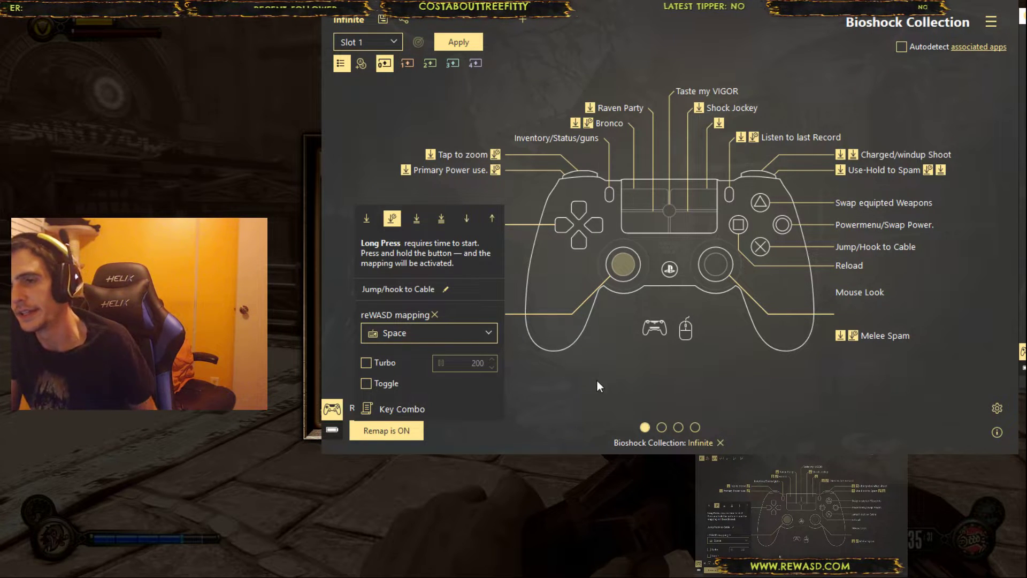
{"action": "left_click", "coordinate": [573, 385]}
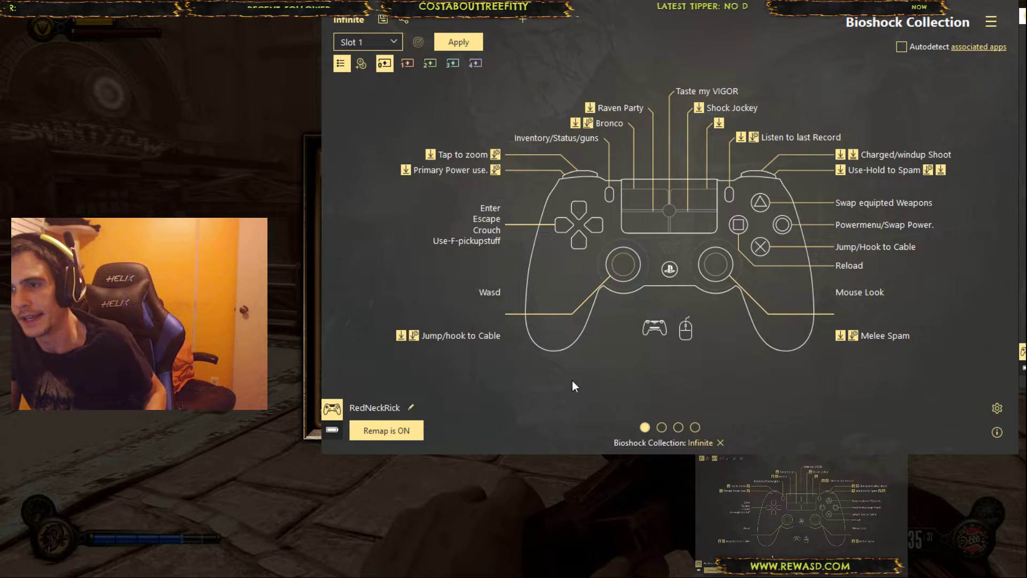
{"action": "left_click", "coordinate": [596, 231]}
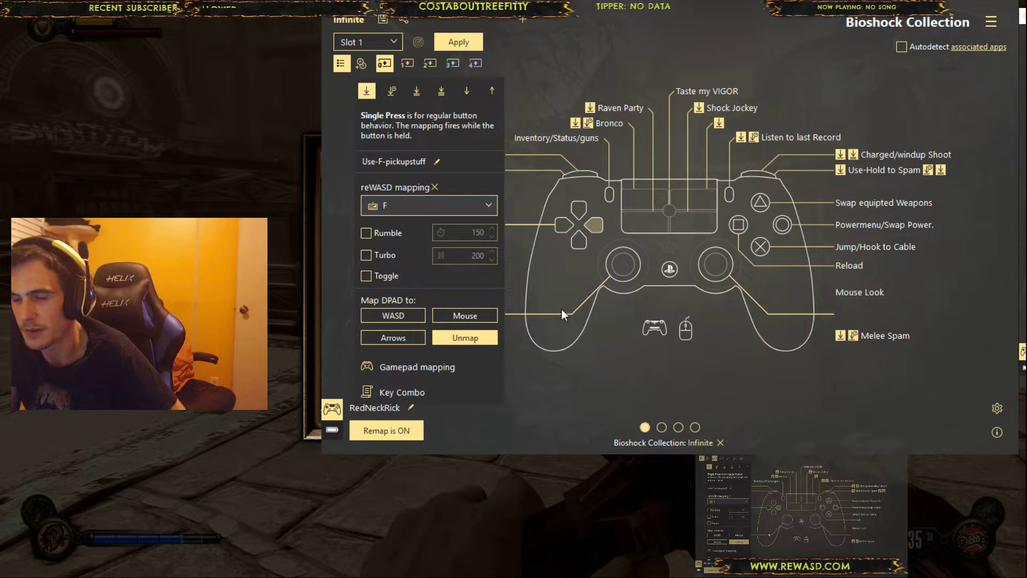
{"action": "left_click", "coordinate": [577, 336]}
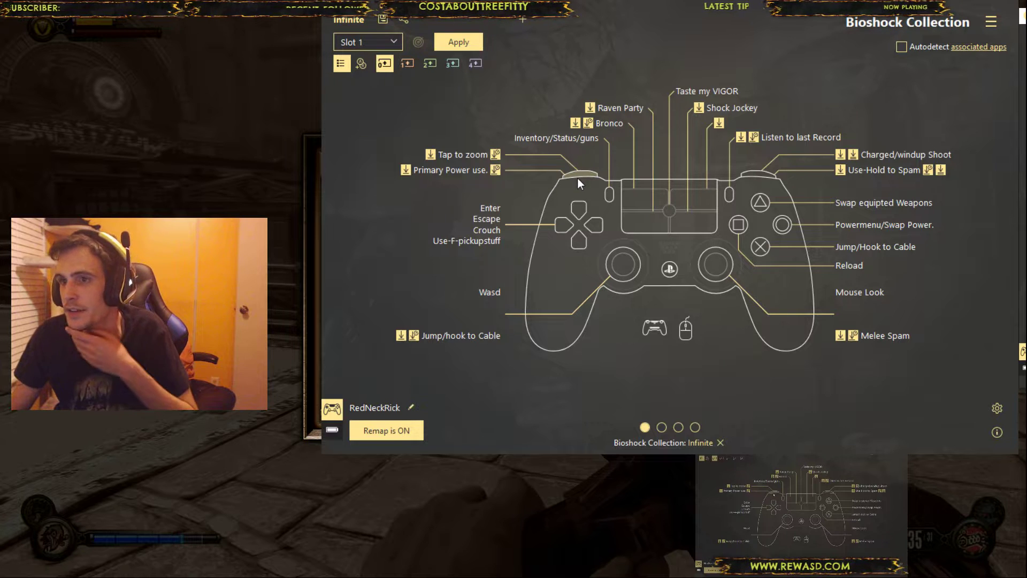
In the rear trigger view, review the L trigger's Tap to zoom and Quickscope Fire combo
{"action": "left_click", "coordinate": [689, 322]}
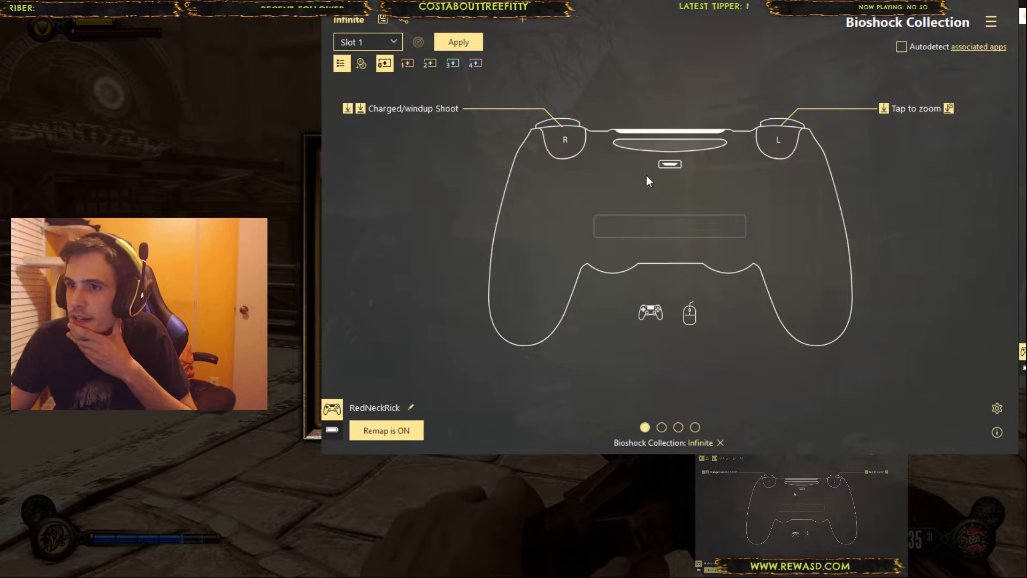
{"action": "left_click", "coordinate": [788, 143]}
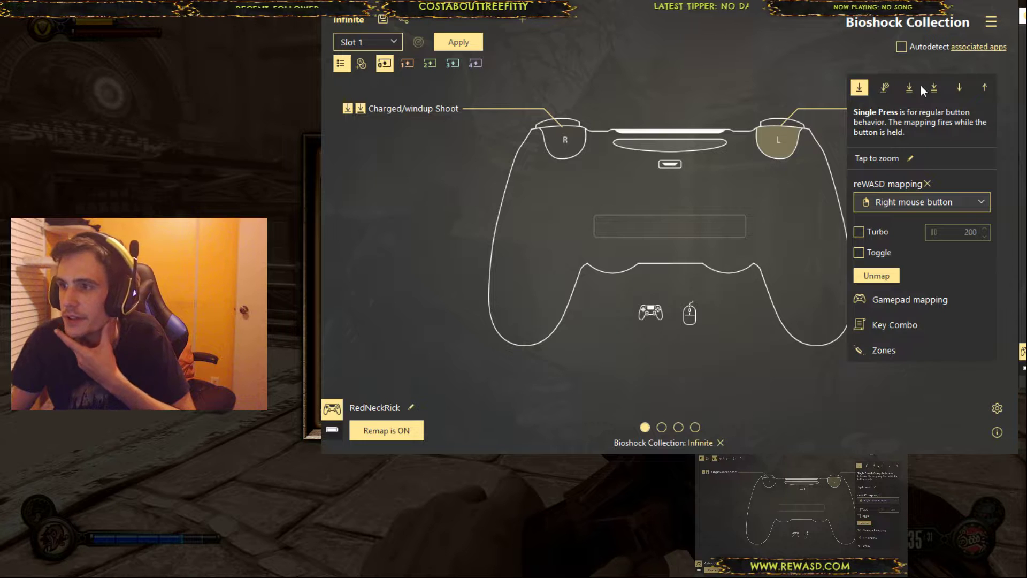
{"action": "left_click", "coordinate": [891, 84]}
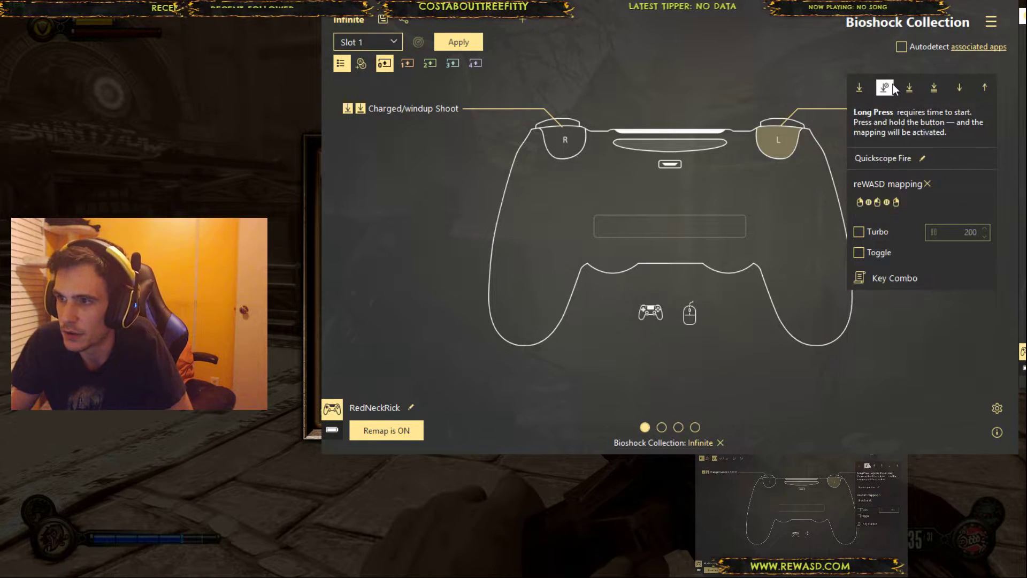
{"action": "left_click", "coordinate": [886, 288]}
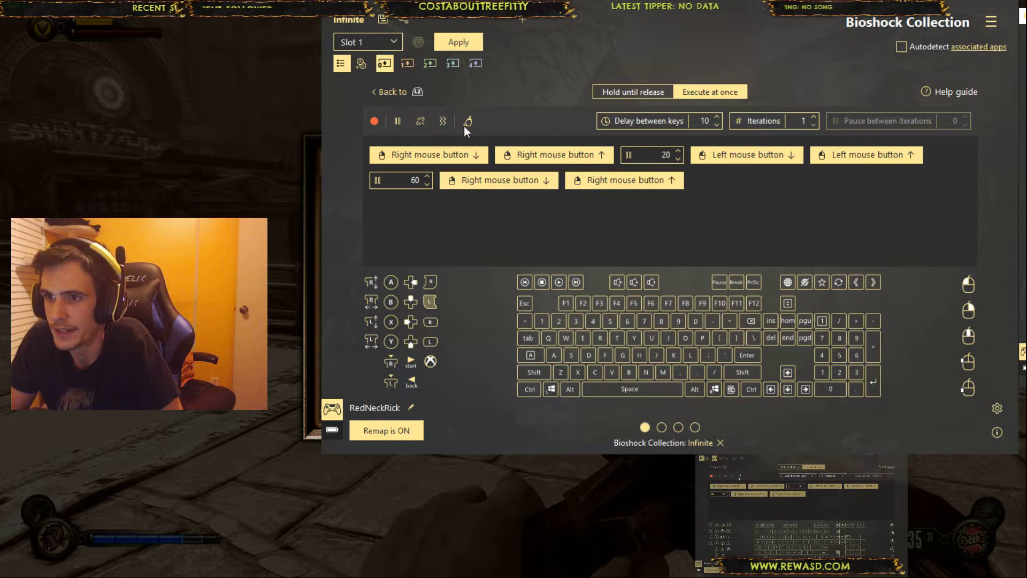
{"action": "key", "text": "Escape"}
Review the R trigger's double-press Charged/windup Shoot left-mouse mapping, then return to the front view
{"action": "left_click", "coordinate": [560, 150]}
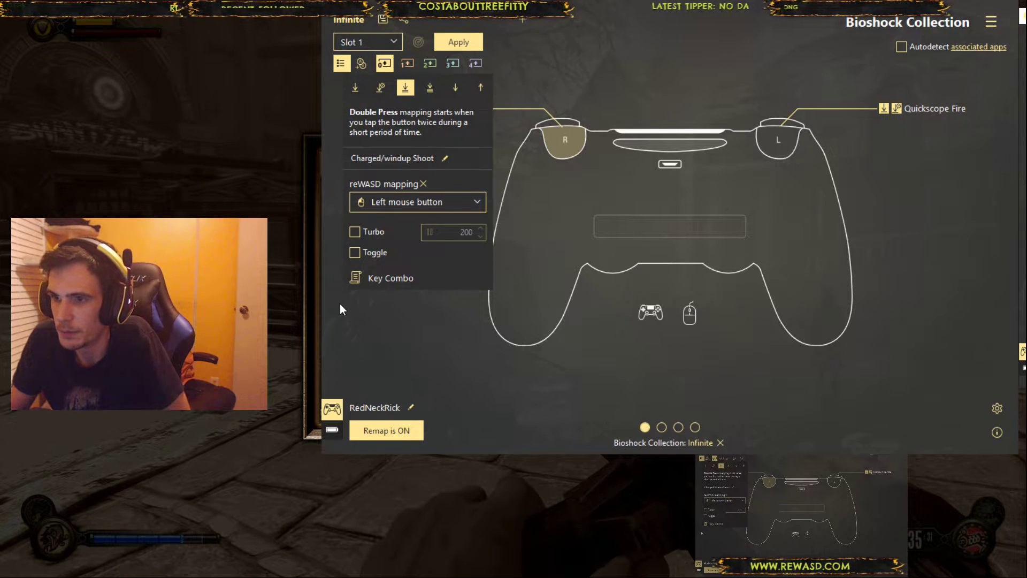
{"action": "left_click", "coordinate": [435, 201]}
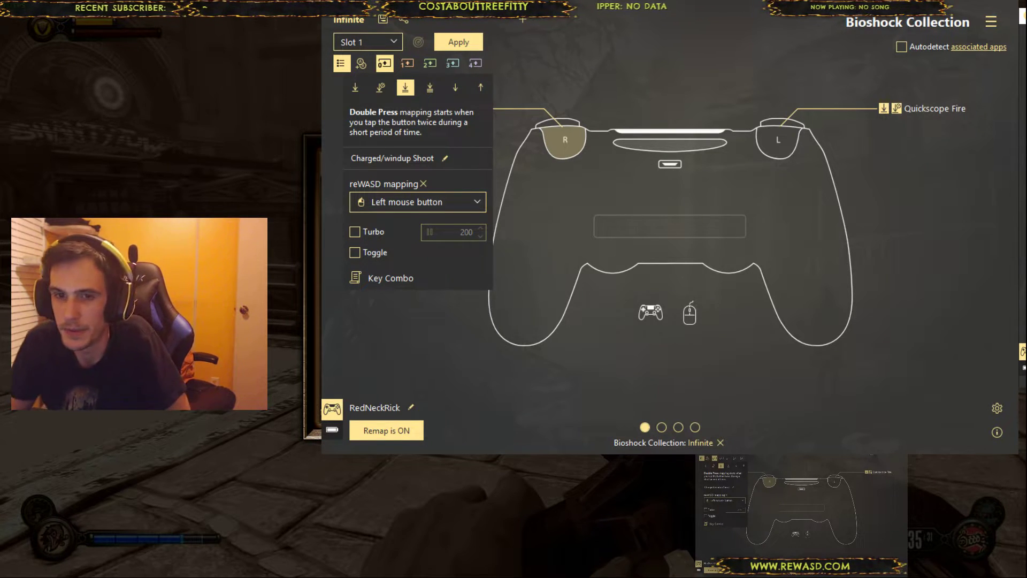
{"action": "left_click", "coordinate": [579, 351]}
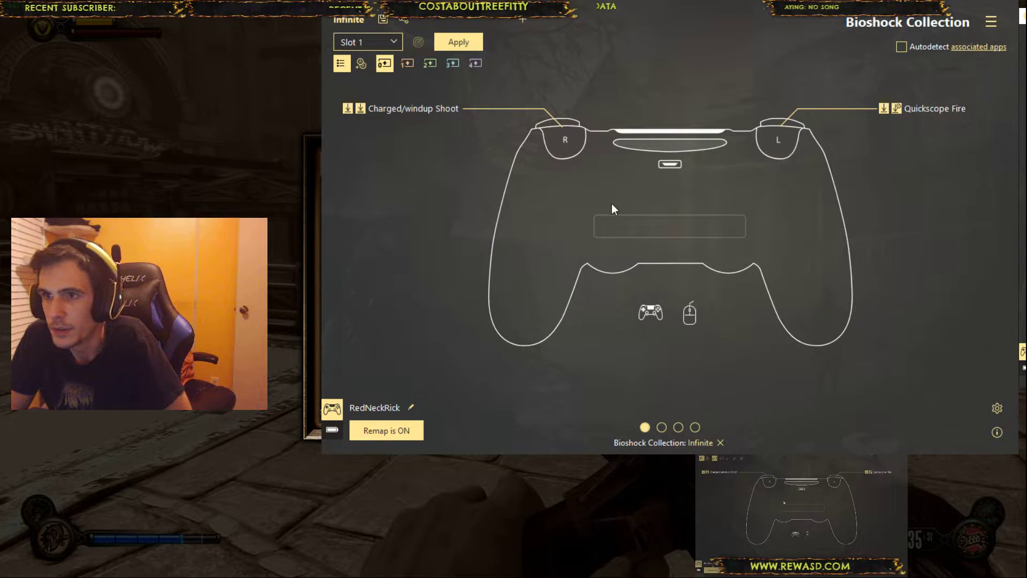
{"action": "left_click", "coordinate": [651, 312]}
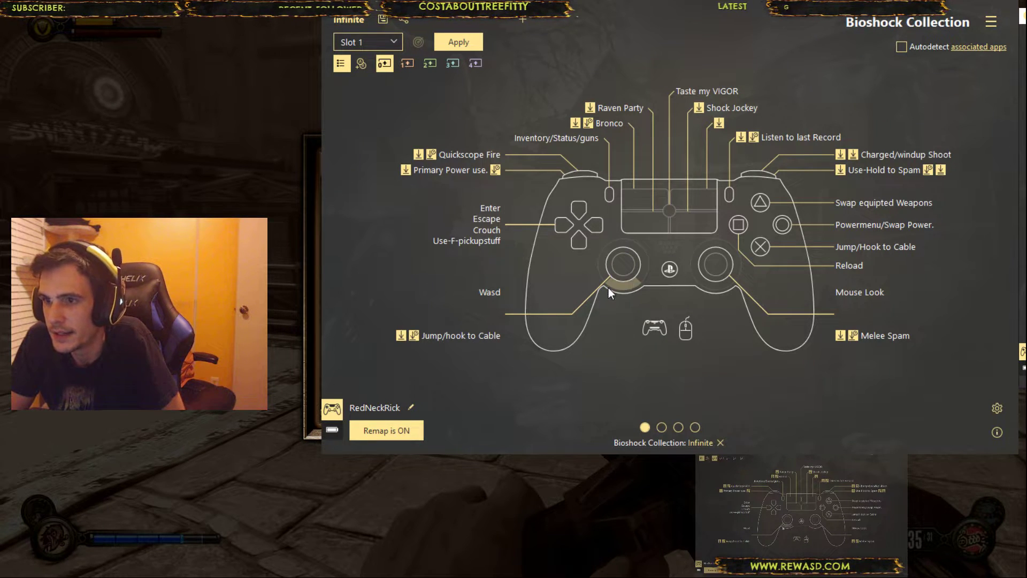
Review the left stick's WASD setup and advanced zones, with the medium zone sending LShift
{"action": "left_click", "coordinate": [624, 286]}
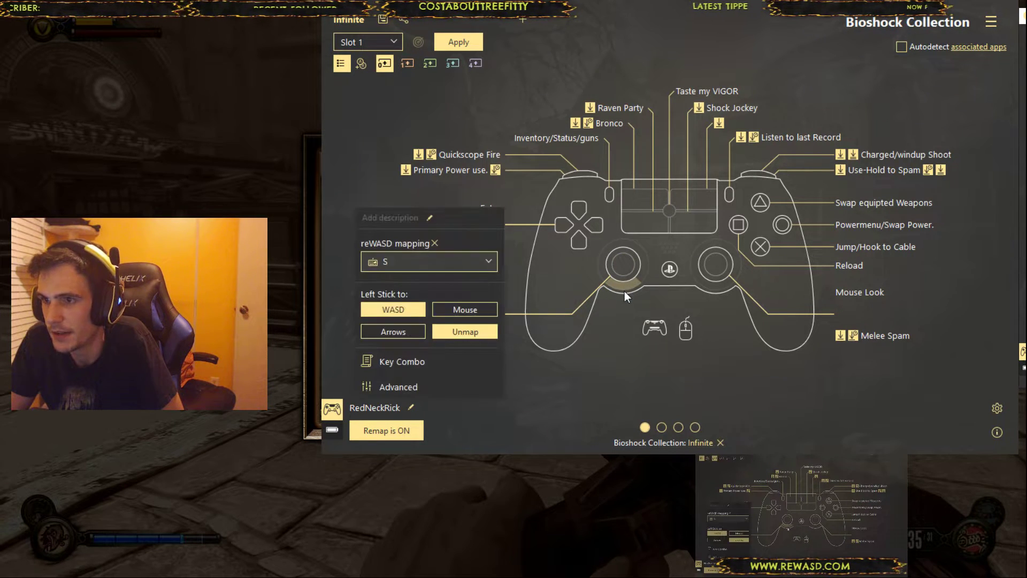
{"action": "left_click", "coordinate": [451, 385]}
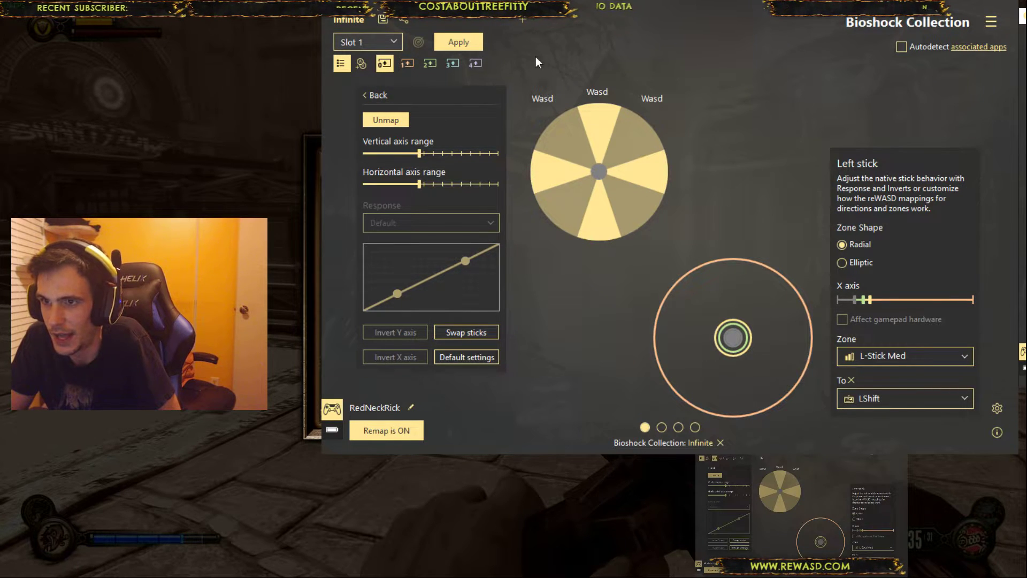
{"action": "left_click", "coordinate": [377, 95]}
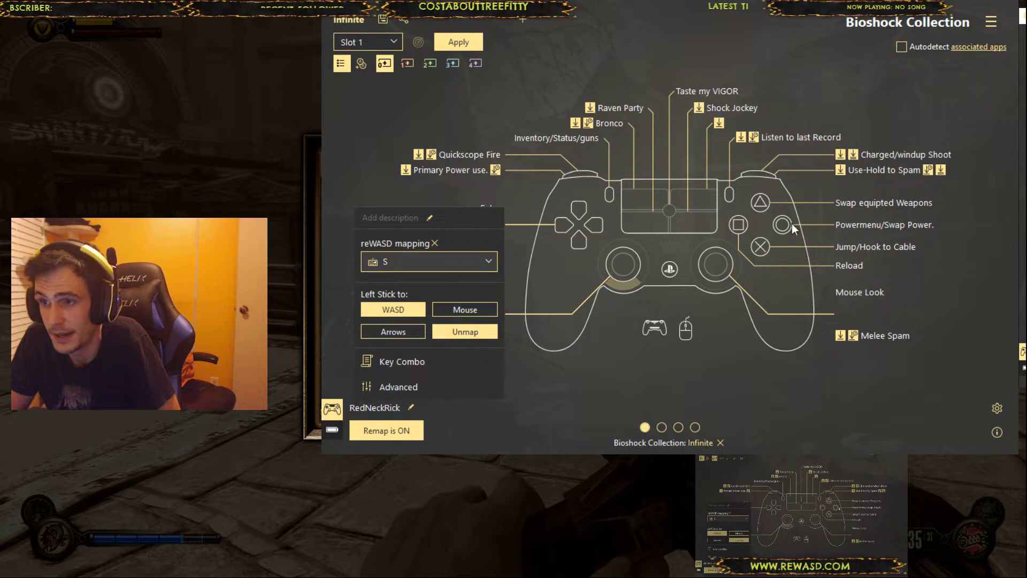
Close the left stick details and glance at the shift layer 1 mappings
{"action": "left_click", "coordinate": [776, 380]}
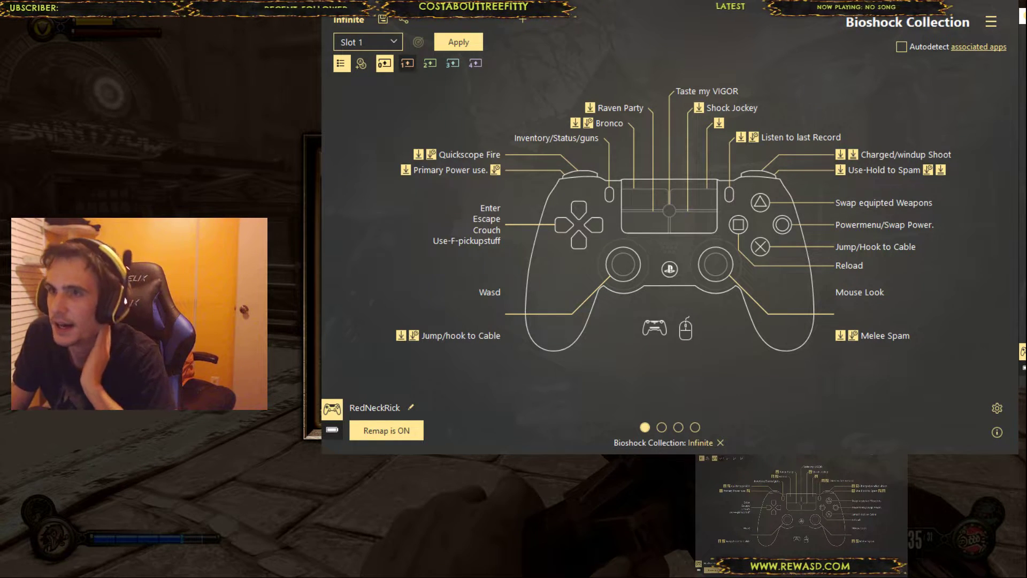
{"action": "left_click", "coordinate": [407, 63]}
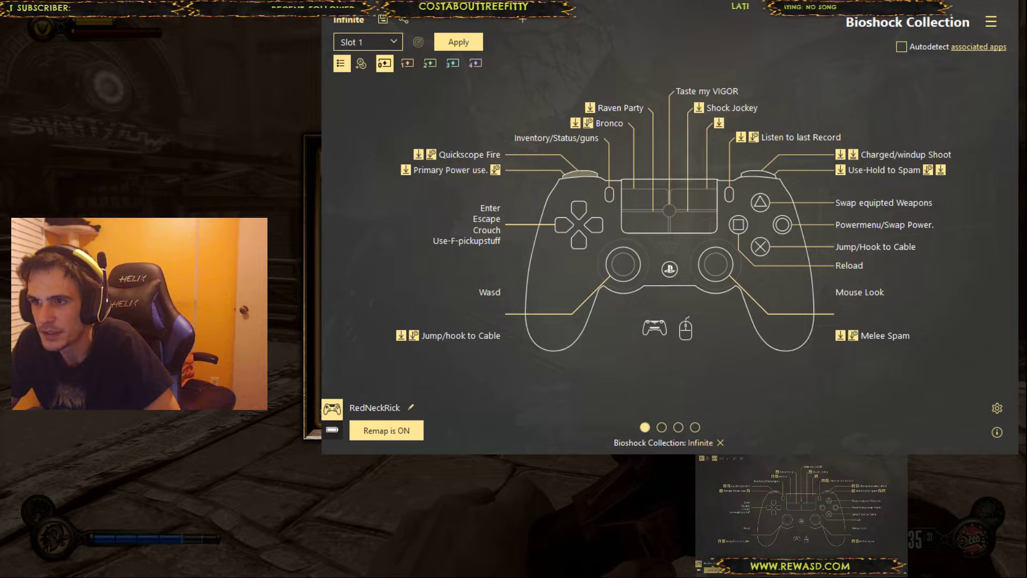
Review L1's long-press Both Powers Together Z/Q key combo, then close the panel
{"action": "left_click", "coordinate": [569, 184]}
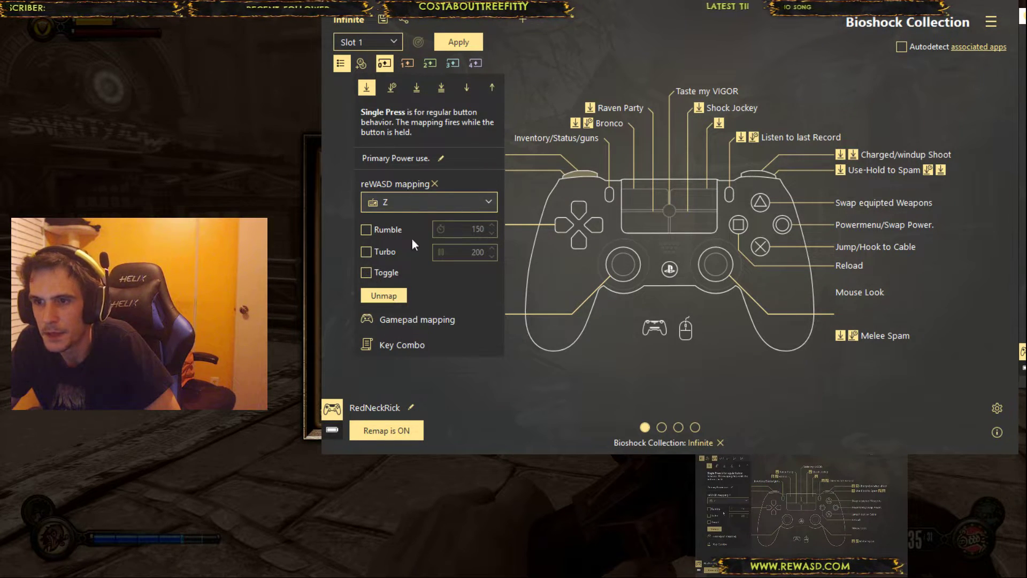
{"action": "left_click", "coordinate": [391, 88]}
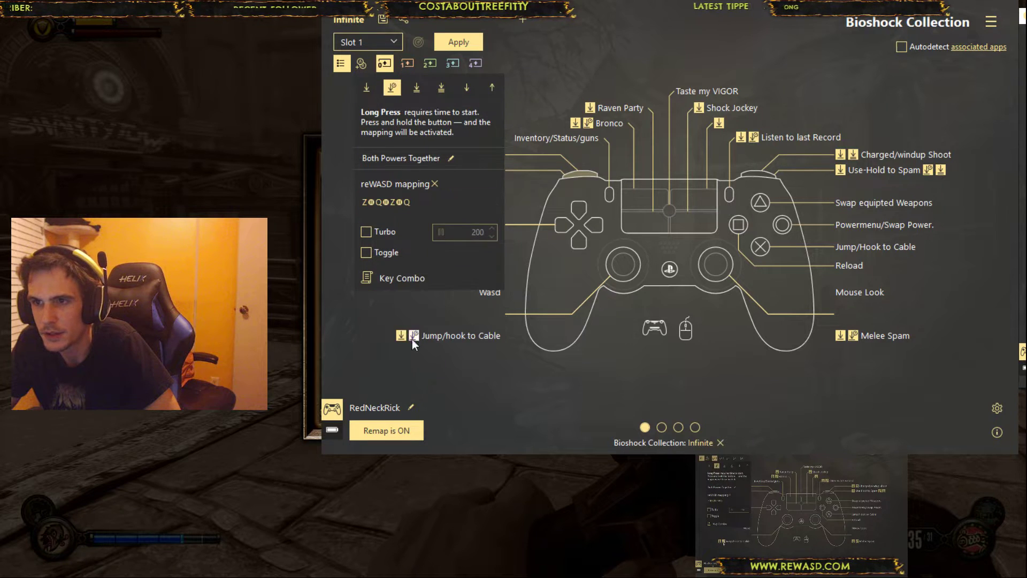
{"action": "left_click", "coordinate": [405, 276]}
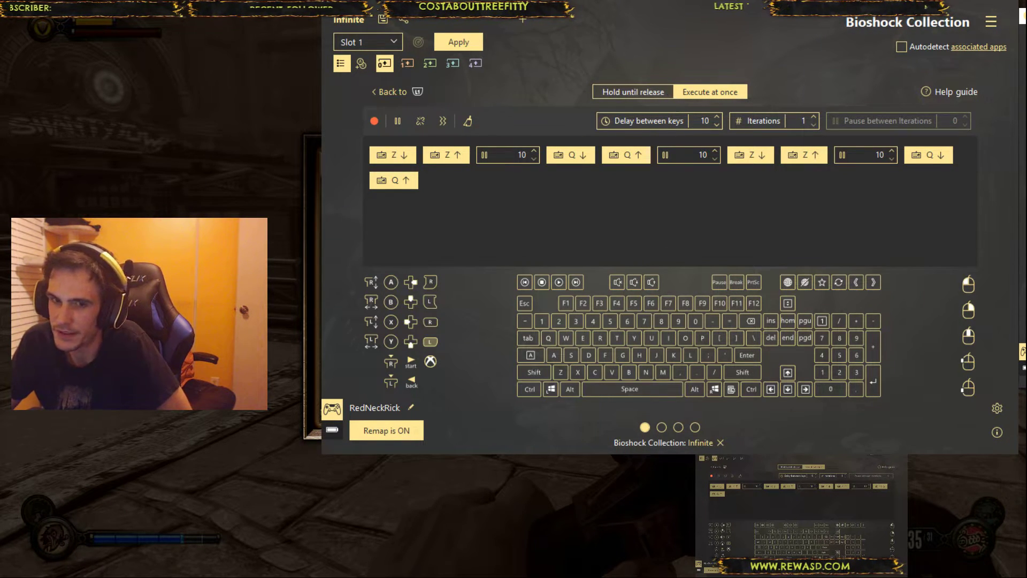
{"action": "left_click", "coordinate": [392, 92]}
{"action": "left_click", "coordinate": [635, 388]}
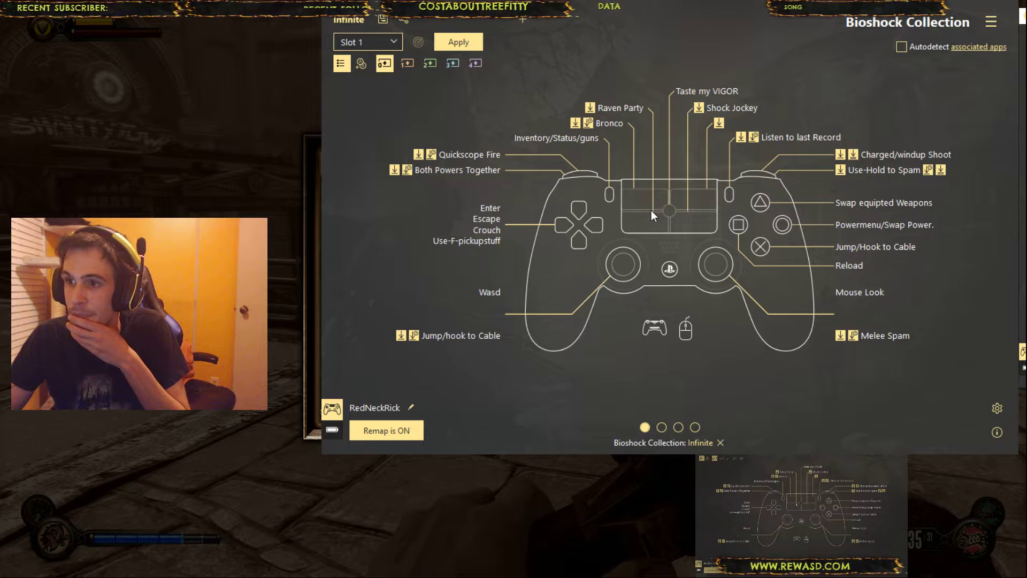
Open the Taste my VIGOR key combo and trace its steps by pressing 3, 1, Z and 4
{"action": "left_click", "coordinate": [669, 214]}
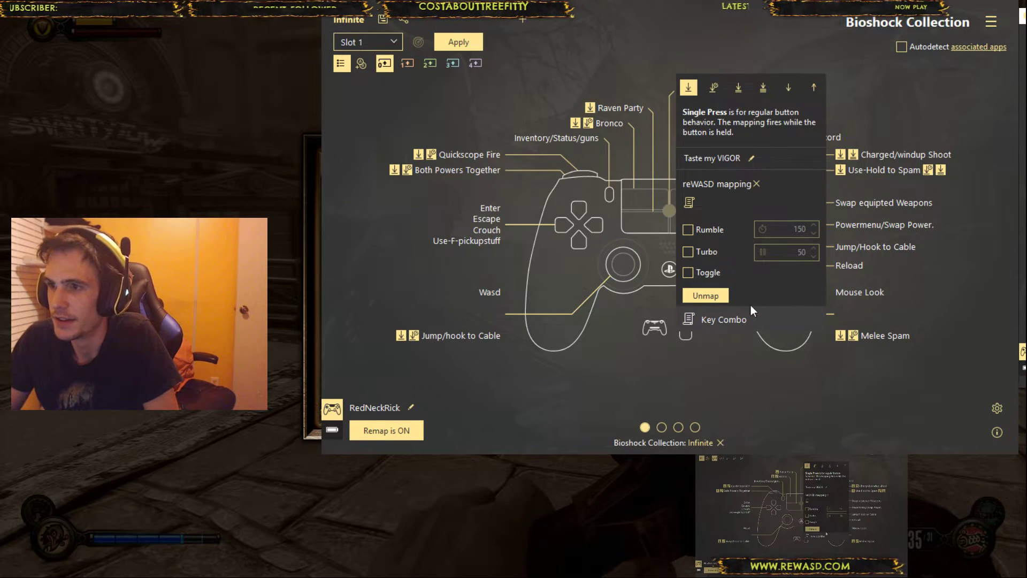
{"action": "left_click", "coordinate": [689, 203]}
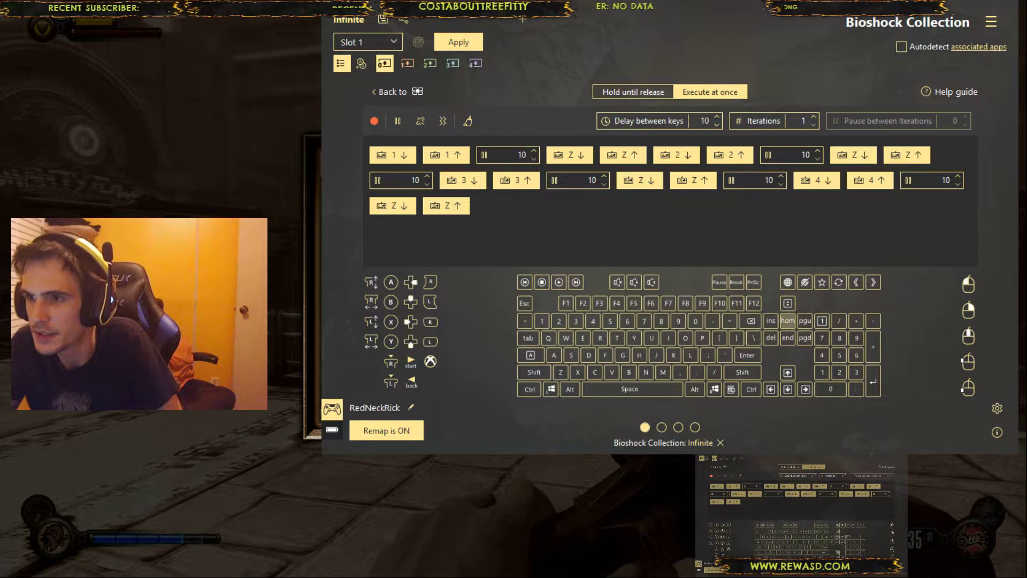
{"action": "key", "text": "3"}
{"action": "key", "text": "1"}
{"action": "key", "text": "3"}
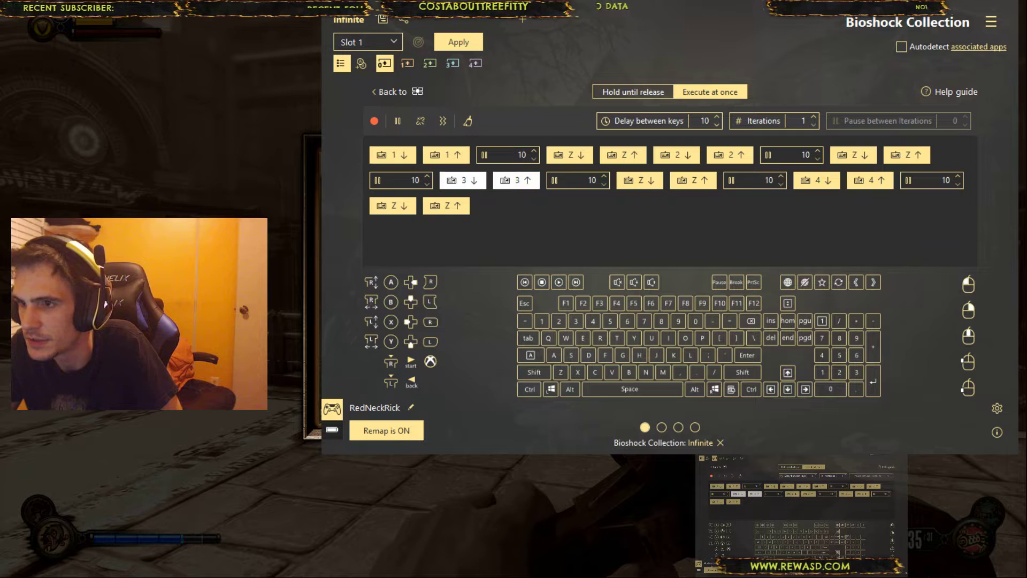
{"action": "key", "text": "z"}
{"action": "key", "text": "4"}
{"action": "key", "text": "z"}
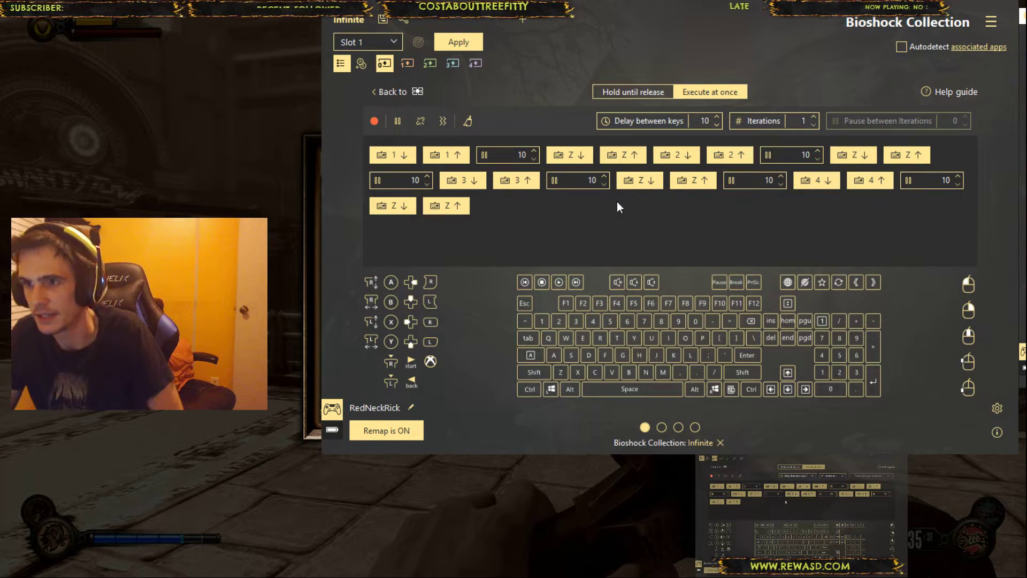
Add a 5 press to the macro with a 500 ms pause before it
{"action": "left_click", "coordinate": [606, 322]}
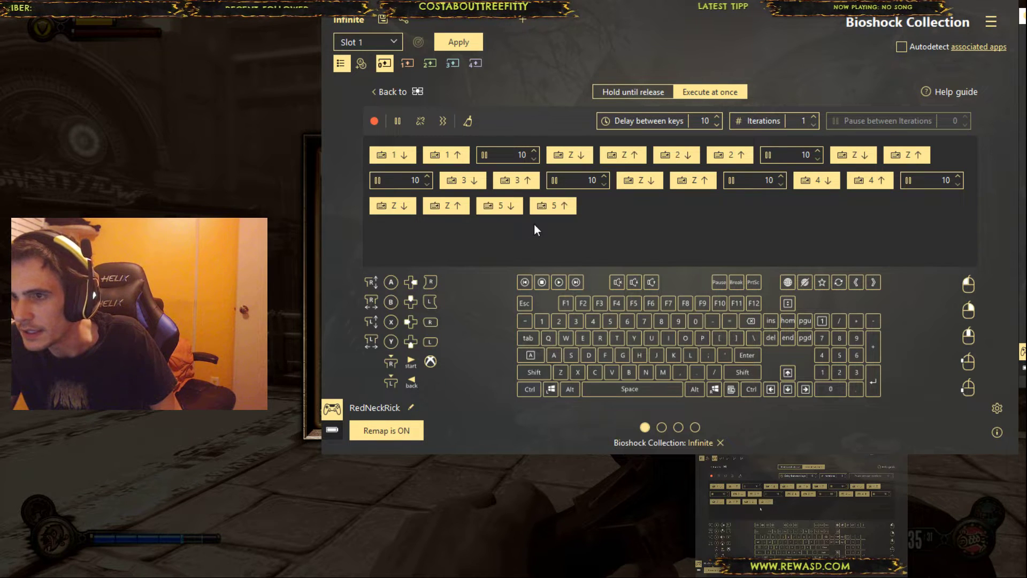
{"action": "left_click", "coordinate": [404, 122]}
{"action": "mouse_move", "coordinate": [592, 205]}
{"action": "left_mouse_down"}
{"action": "mouse_move", "coordinate": [488, 206]}
{"action": "mouse_move", "coordinate": [447, 191]}
{"action": "mouse_move", "coordinate": [585, 209]}
{"action": "left_mouse_up"}
Move the 3 press to the macro's end, 1000 ms after the 5 press
{"action": "left_click", "coordinate": [463, 180]}
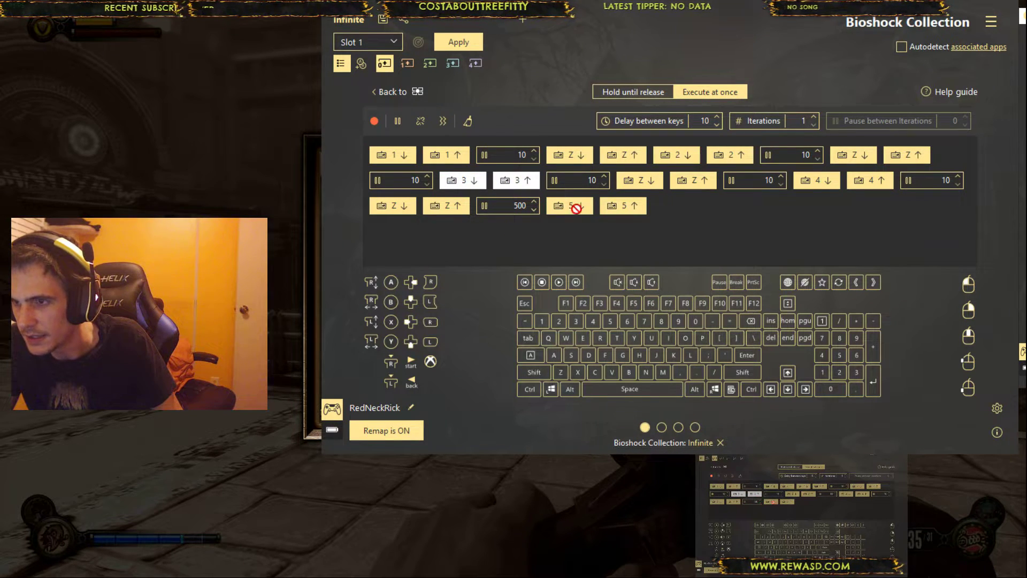
{"action": "left_click_drag", "start_coordinate": [585, 208], "coordinate": [655, 209]}
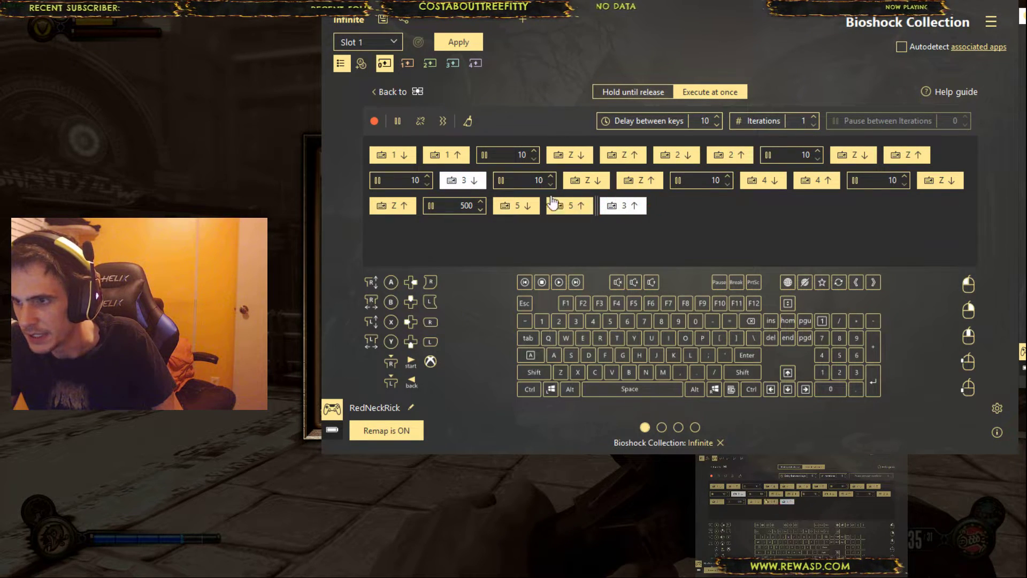
{"action": "left_click_drag", "start_coordinate": [594, 213], "coordinate": [596, 209]}
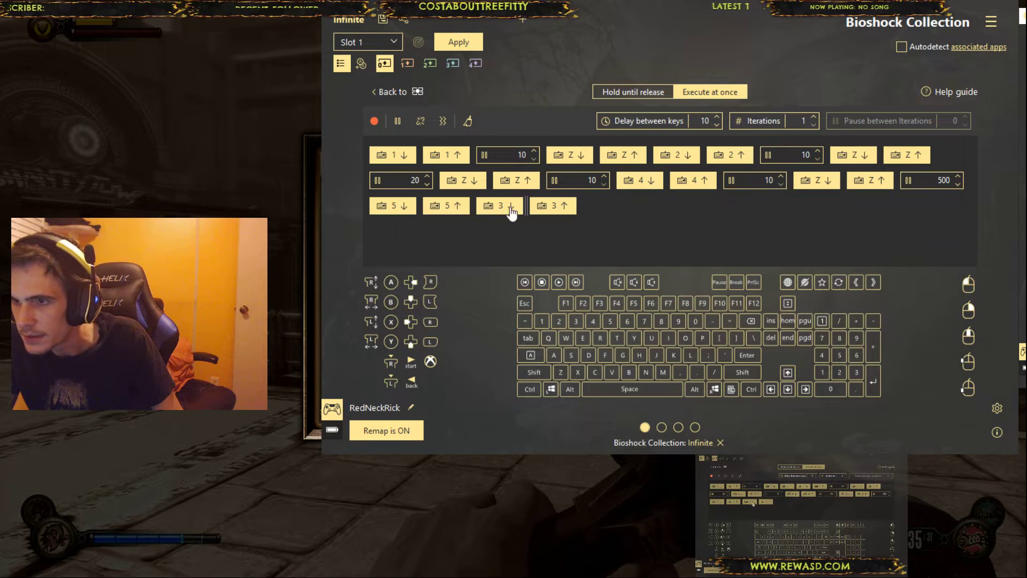
{"action": "left_click_drag", "start_coordinate": [470, 217], "coordinate": [470, 211]}
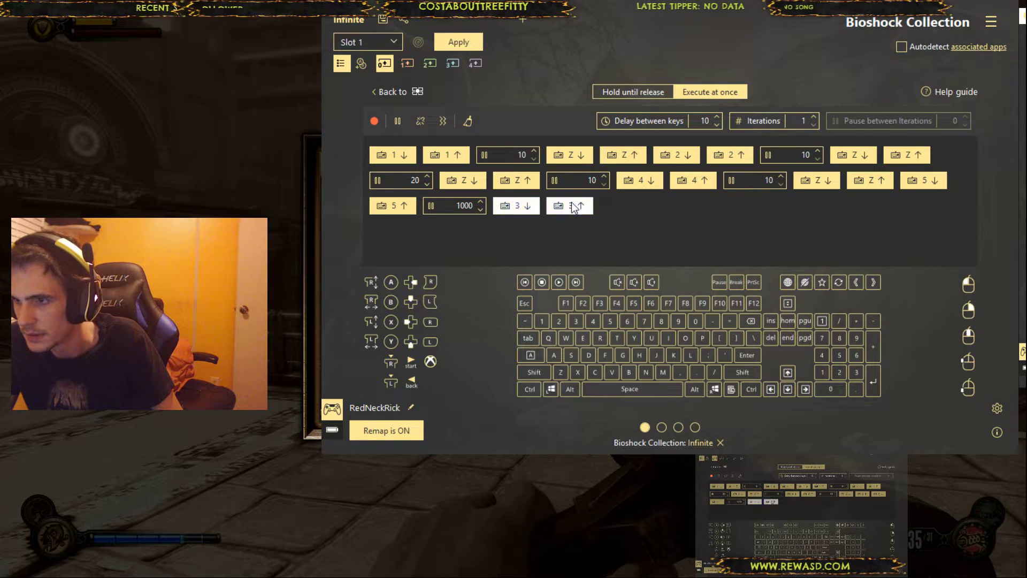
{"action": "mouse_move", "coordinate": [398, 121]}
{"action": "left_mouse_down"}
{"action": "mouse_move", "coordinate": [622, 234]}
{"action": "mouse_move", "coordinate": [897, 188]}
{"action": "left_mouse_up"}
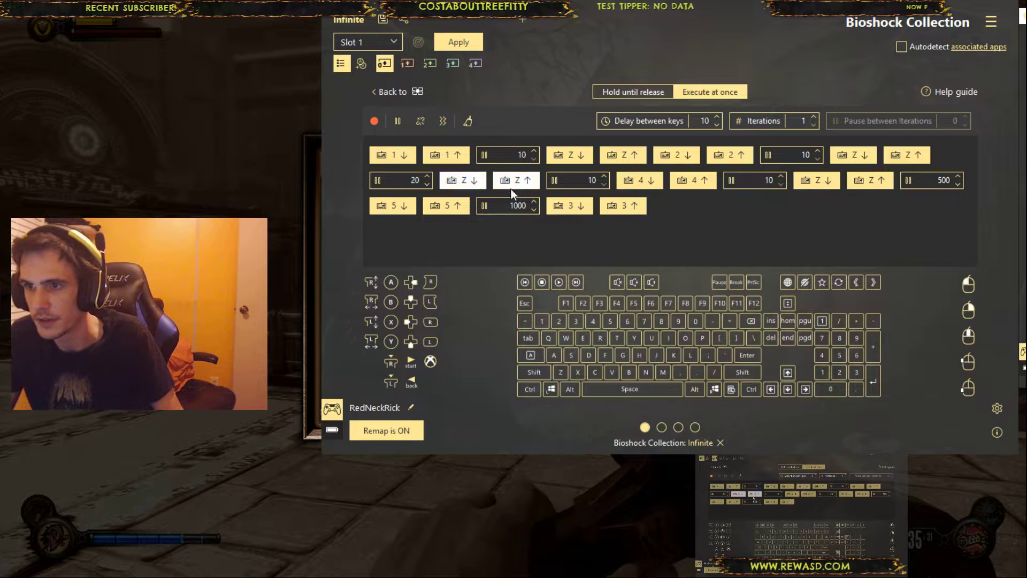
Reduce the first pause to 10 ms and set the second-row pause to 160 ms
{"action": "left_click", "coordinate": [427, 184]}
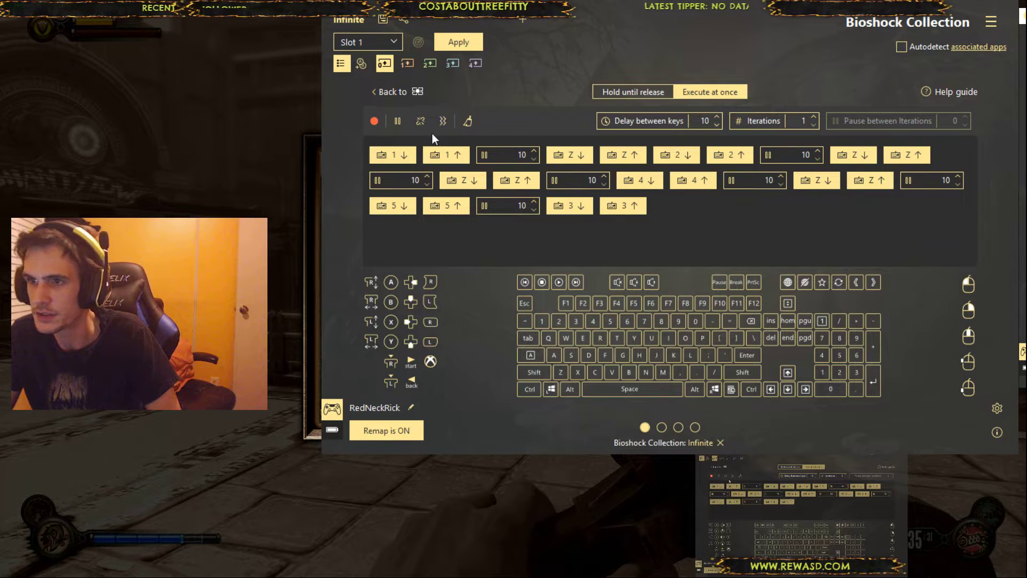
{"action": "mouse_move", "coordinate": [471, 142]}
{"action": "left_mouse_down"}
{"action": "mouse_move", "coordinate": [394, 161]}
{"action": "mouse_move", "coordinate": [595, 137]}
{"action": "left_mouse_up"}
{"action": "left_click", "coordinate": [724, 197]}
{"action": "left_click", "coordinate": [752, 182]}
{"action": "type", "text": "5"}
{"action": "type", "text": "160"}
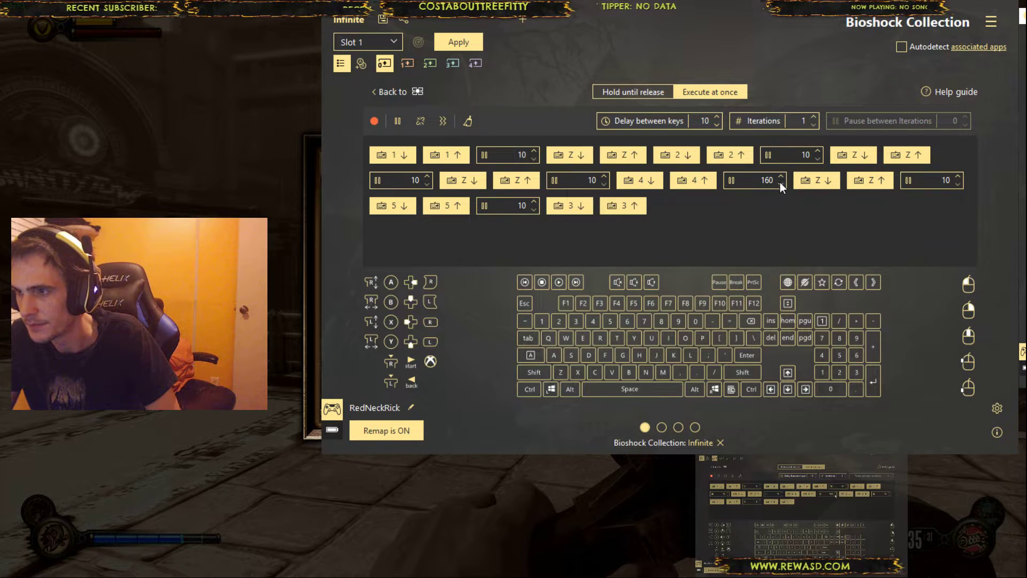
{"action": "left_click_drag", "start_coordinate": [755, 167], "coordinate": [639, 159]}
Add a new pause ahead of the 2 press and set it to 10 ms
{"action": "left_click", "coordinate": [712, 163]}
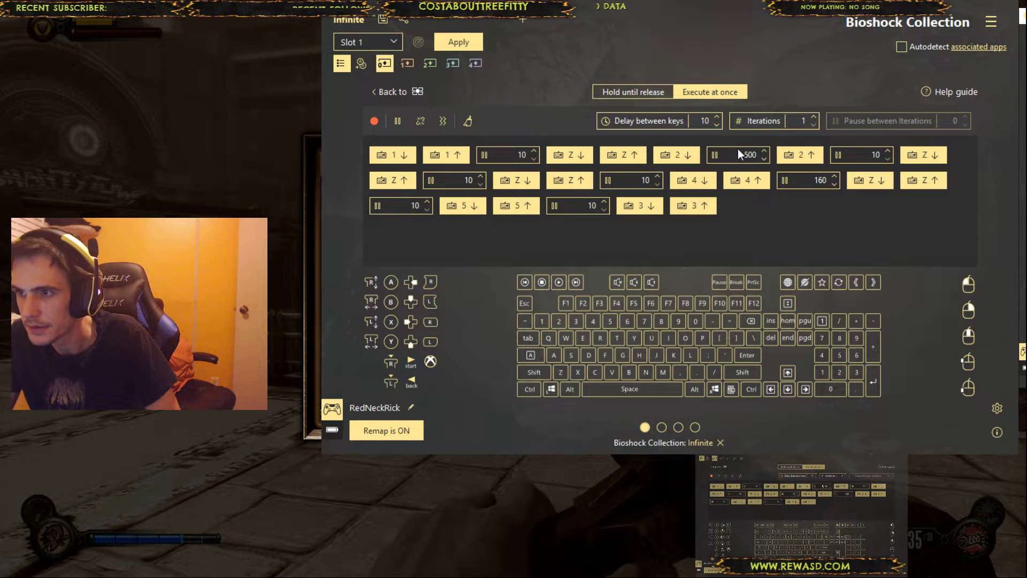
{"action": "left_click_drag", "start_coordinate": [738, 154], "coordinate": [690, 157]}
{"action": "left_click", "coordinate": [712, 159]}
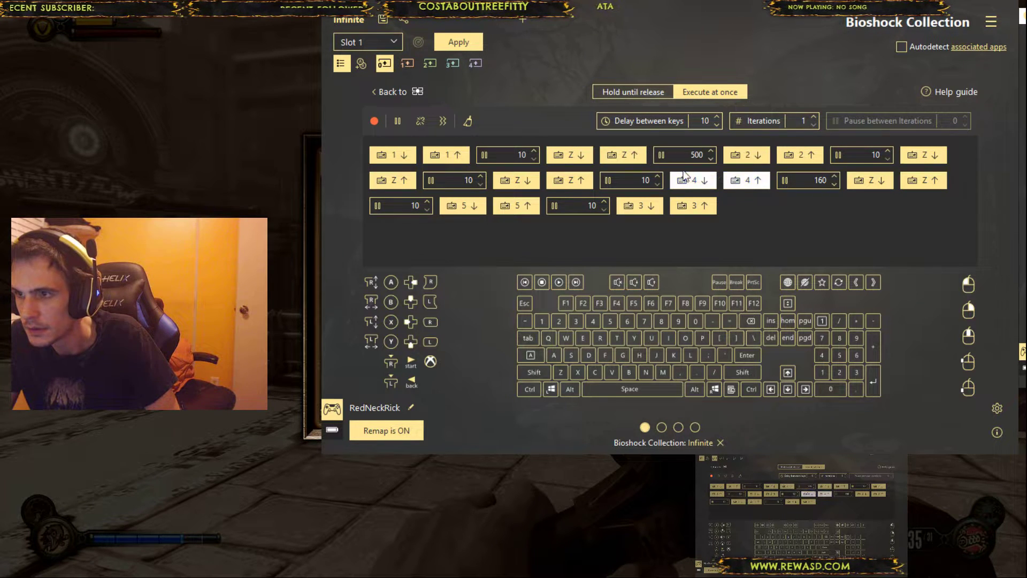
{"action": "left_click", "coordinate": [712, 160]}
Move the Z press/release pair after the 4 release, followed by a 10 ms pause
{"action": "left_click_drag", "start_coordinate": [353, 170], "coordinate": [459, 149]}
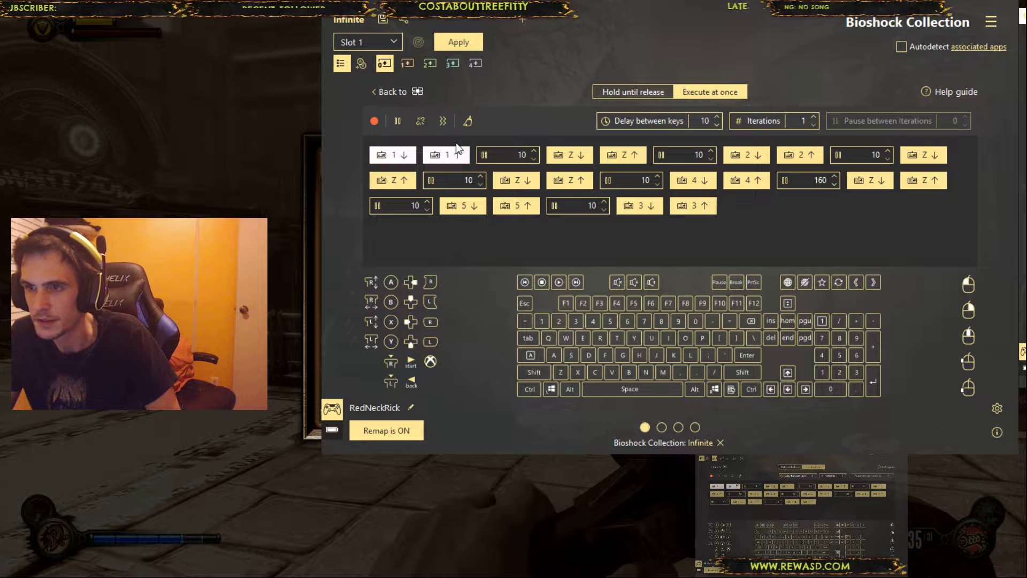
{"action": "left_click_drag", "start_coordinate": [650, 167], "coordinate": [557, 157]}
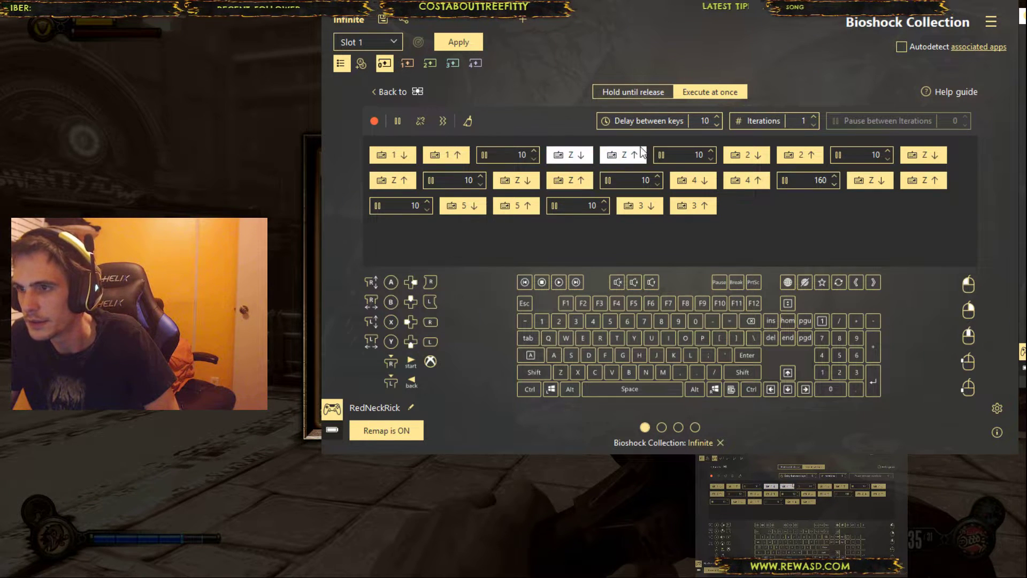
{"action": "left_click_drag", "start_coordinate": [827, 166], "coordinate": [769, 156]}
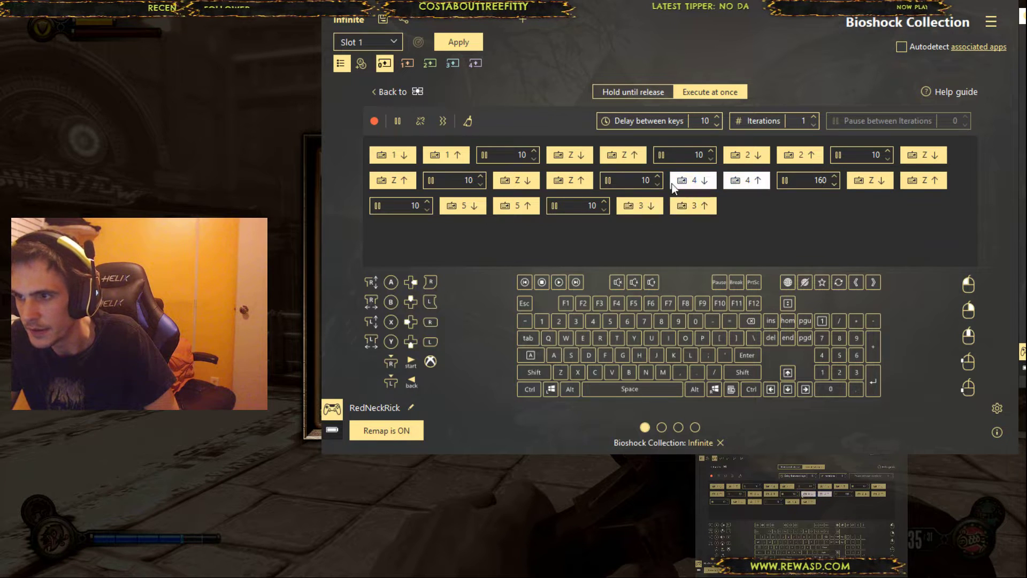
{"action": "mouse_move", "coordinate": [515, 180]}
{"action": "left_mouse_down"}
{"action": "mouse_move", "coordinate": [697, 187]}
{"action": "mouse_move", "coordinate": [490, 189]}
{"action": "mouse_move", "coordinate": [710, 185]}
{"action": "left_mouse_up"}
{"action": "left_click", "coordinate": [567, 185]}
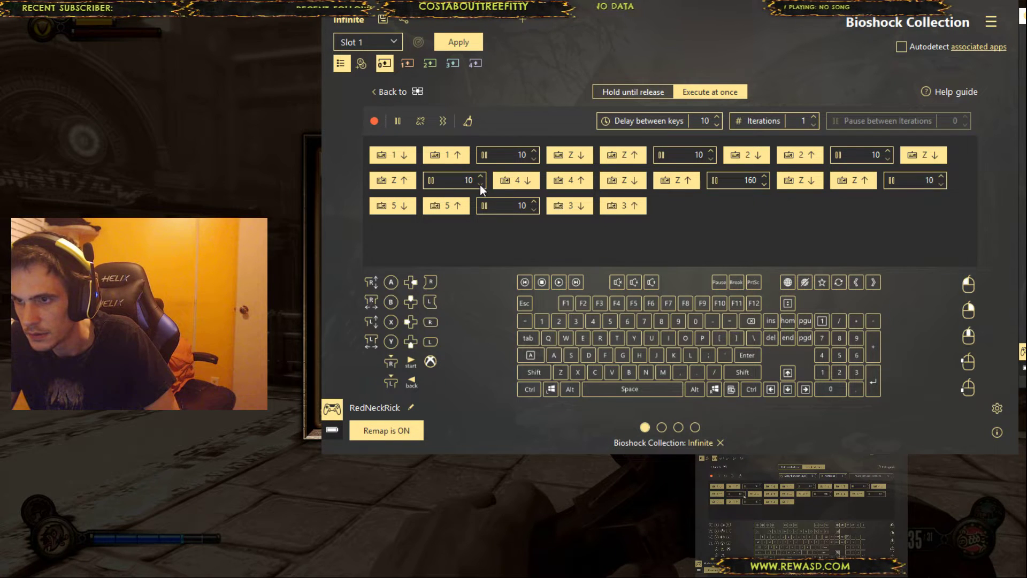
{"action": "left_click", "coordinate": [765, 184]}
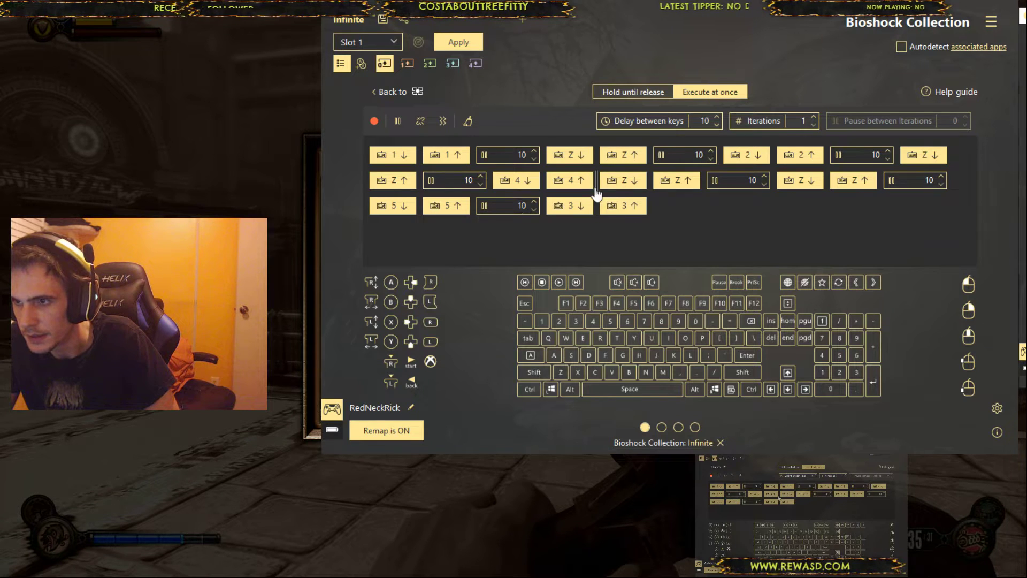
{"action": "left_click_drag", "start_coordinate": [595, 182], "coordinate": [599, 184]}
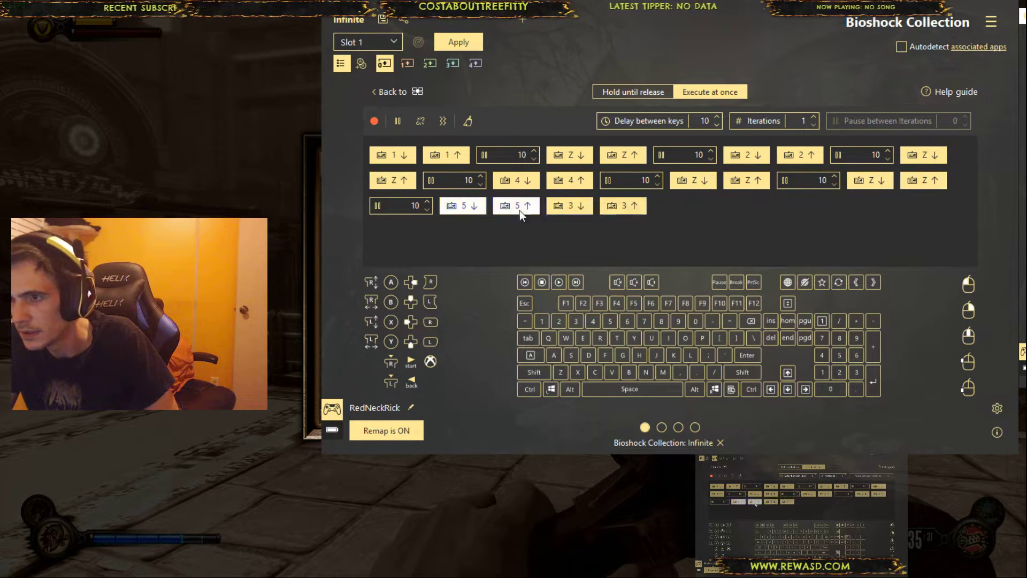
Move the 5 press and release into row 2, with a pause before the row-3 Z press
{"action": "left_click_drag", "start_coordinate": [464, 212], "coordinate": [848, 183]}
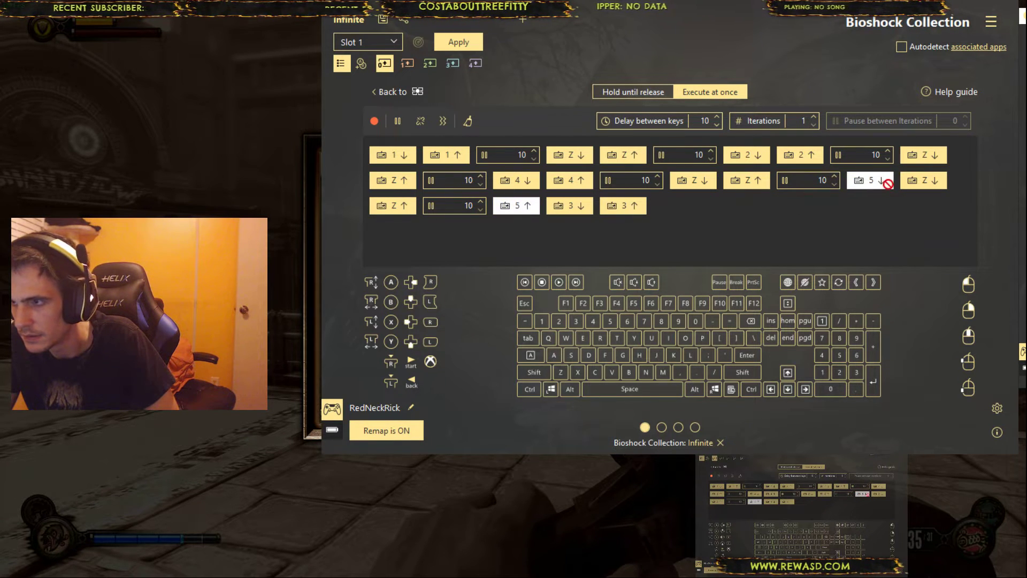
{"action": "left_click_drag", "start_coordinate": [897, 188], "coordinate": [899, 185]}
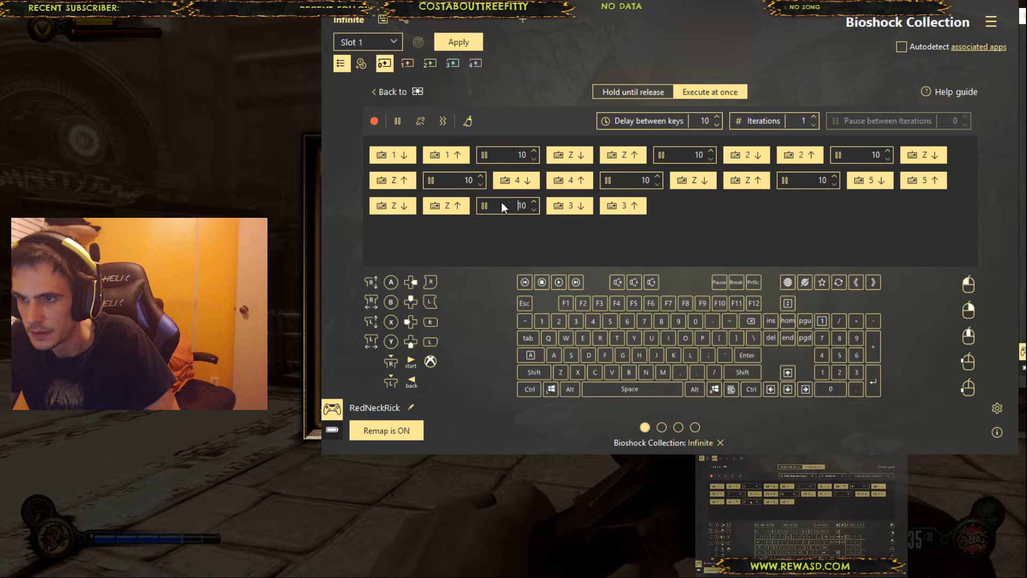
{"action": "mouse_move", "coordinate": [500, 207]}
{"action": "left_mouse_down"}
{"action": "mouse_move", "coordinate": [397, 221]}
{"action": "mouse_move", "coordinate": [376, 213]}
{"action": "left_mouse_up"}
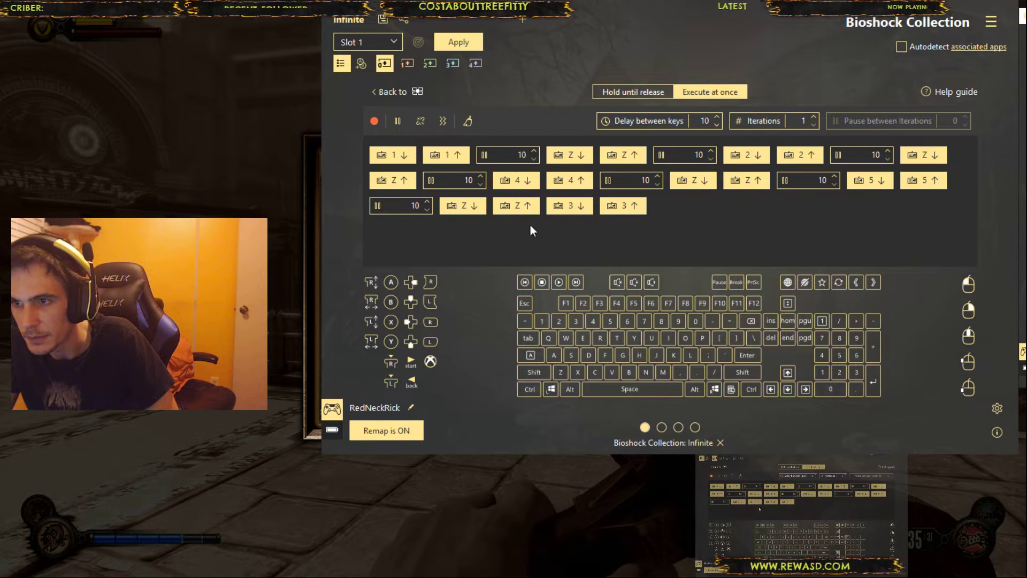
Surround the 3 press/release with 10 ms pauses and append a final Z press/release
{"action": "left_click", "coordinate": [397, 120]}
{"action": "left_click_drag", "start_coordinate": [687, 209], "coordinate": [544, 215]}
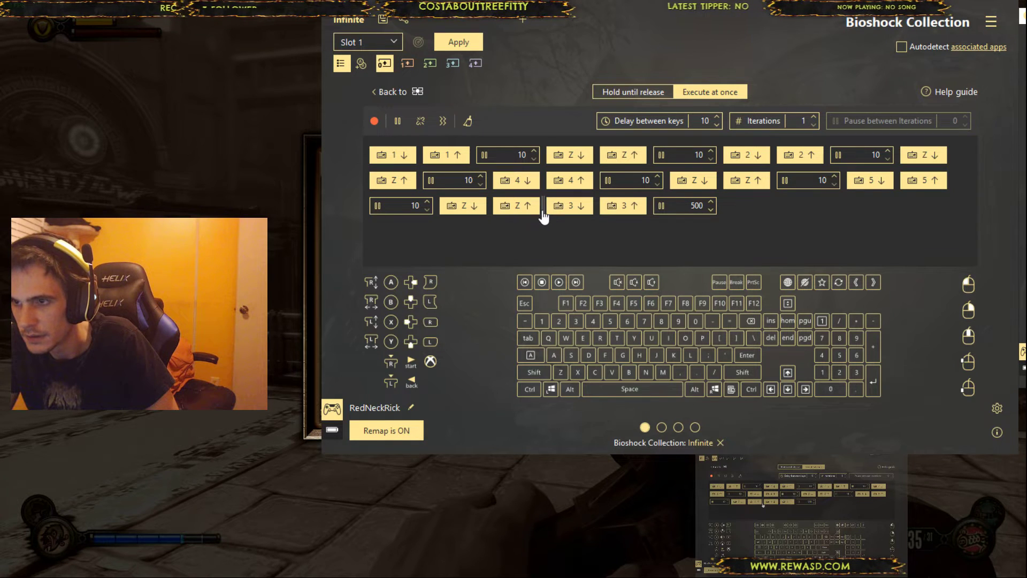
{"action": "scroll", "coordinate": [604, 211], "scroll_direction": "down", "scroll_amount": 6}
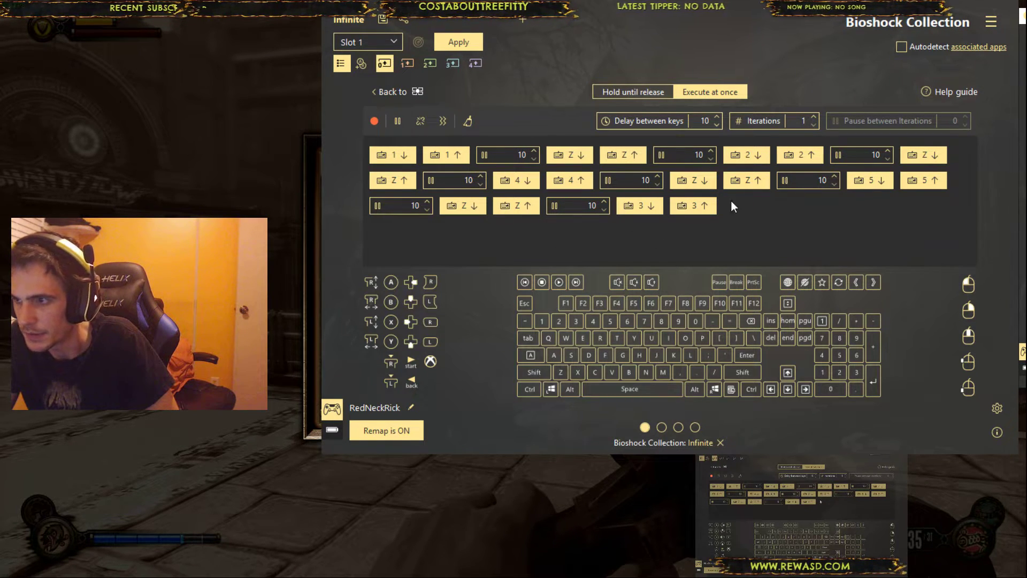
{"action": "left_click", "coordinate": [681, 208]}
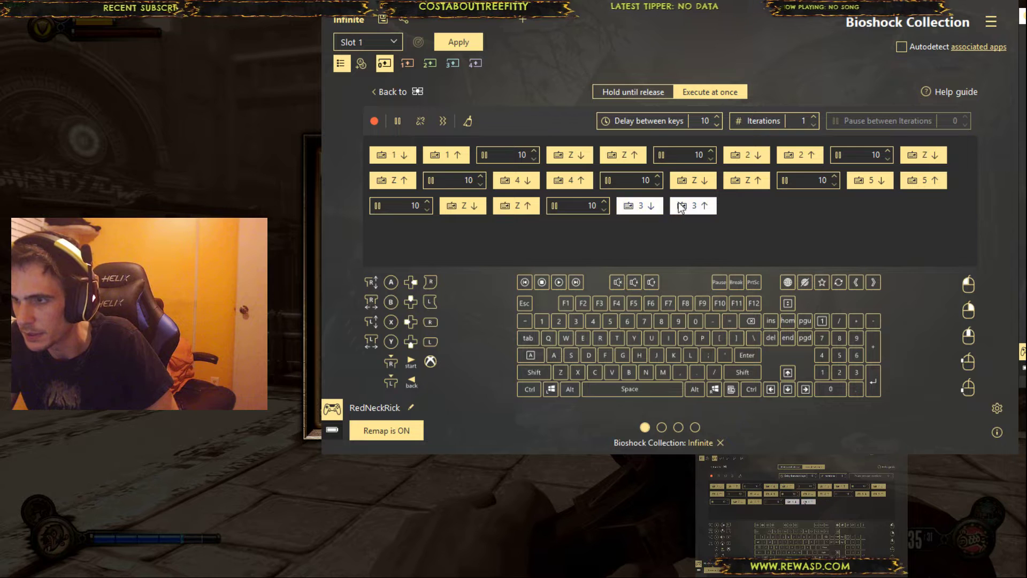
{"action": "left_click", "coordinate": [733, 235]}
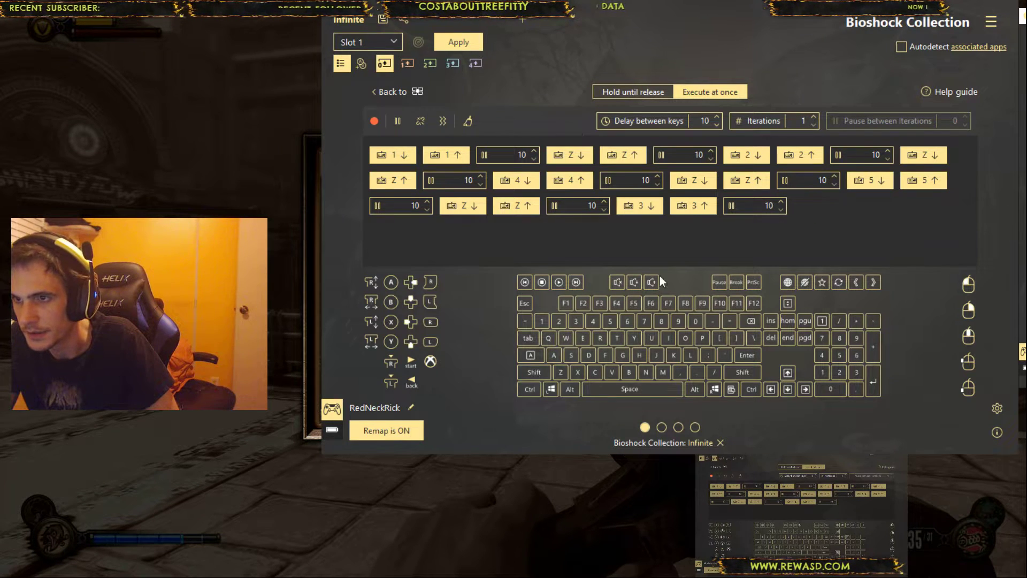
{"action": "left_click", "coordinate": [557, 375]}
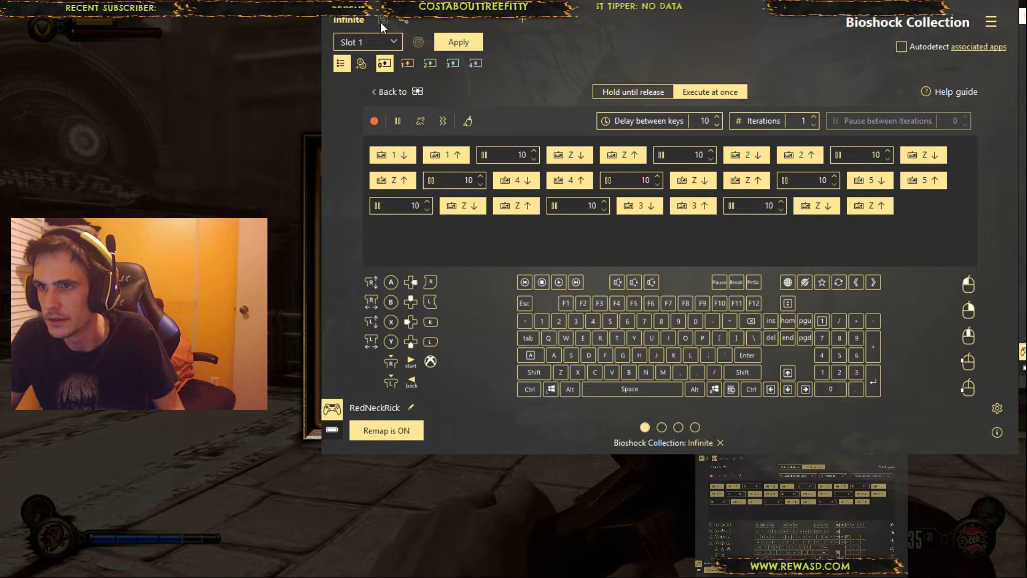
Leave the macro editor via 'Back to' for the Taste my VIGOR mapping view
{"action": "left_click", "coordinate": [473, 62]}
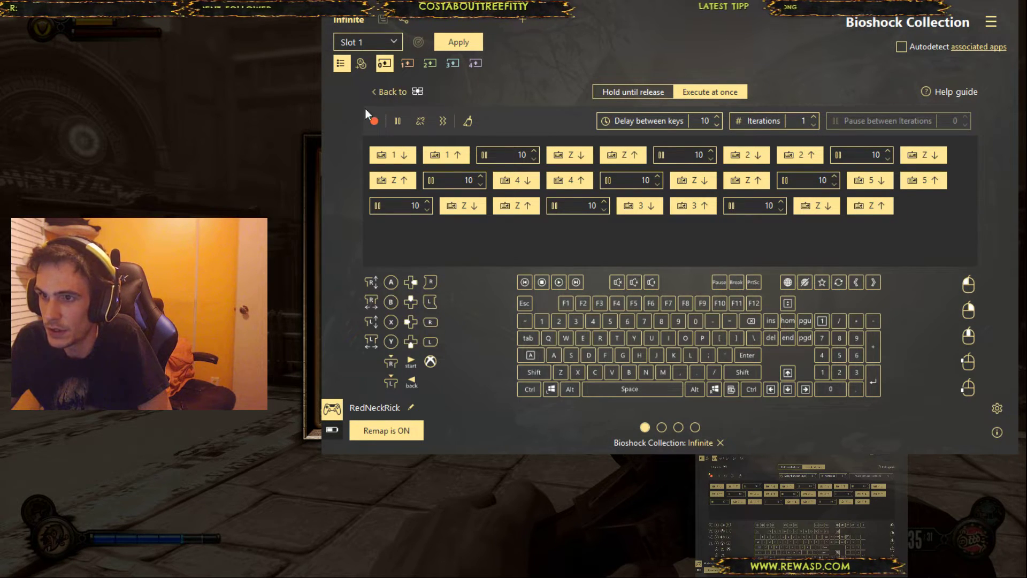
Close the Taste my VIGOR mapping details to show the full controller layout
{"action": "left_click", "coordinate": [392, 94]}
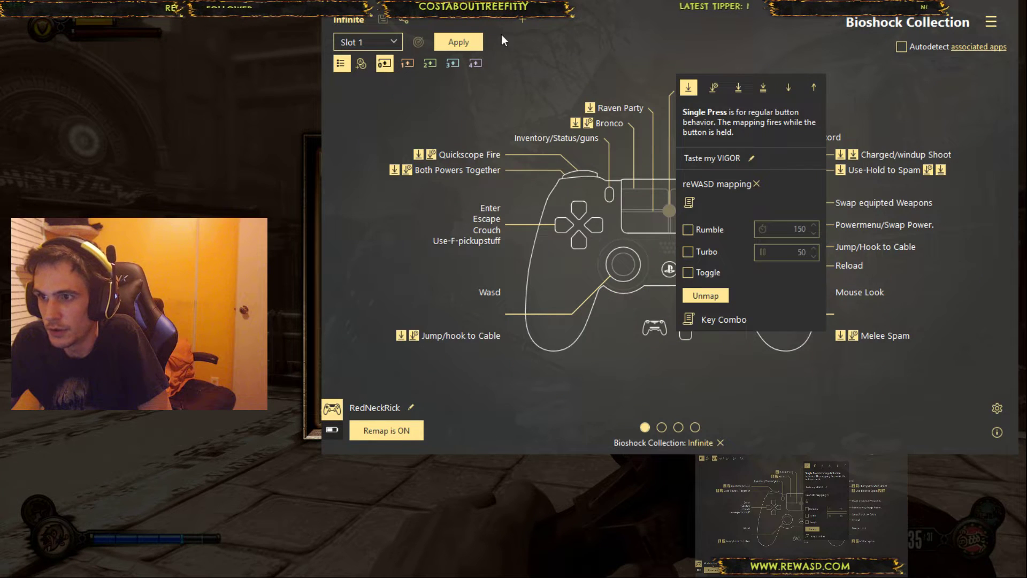
{"action": "left_click", "coordinate": [613, 56]}
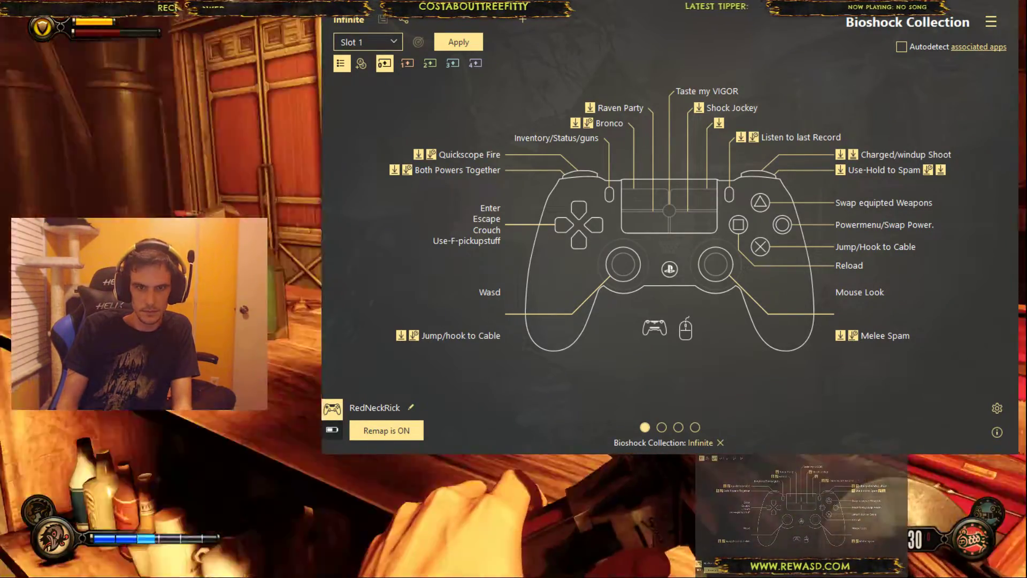
{"action": "key", "text": "f"}
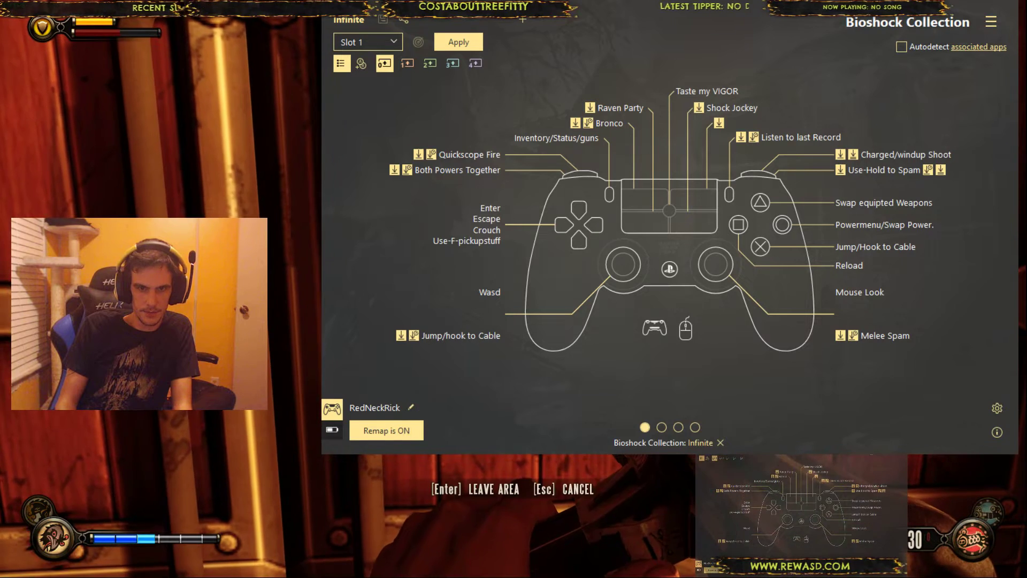
{"action": "key", "text": "Return"}
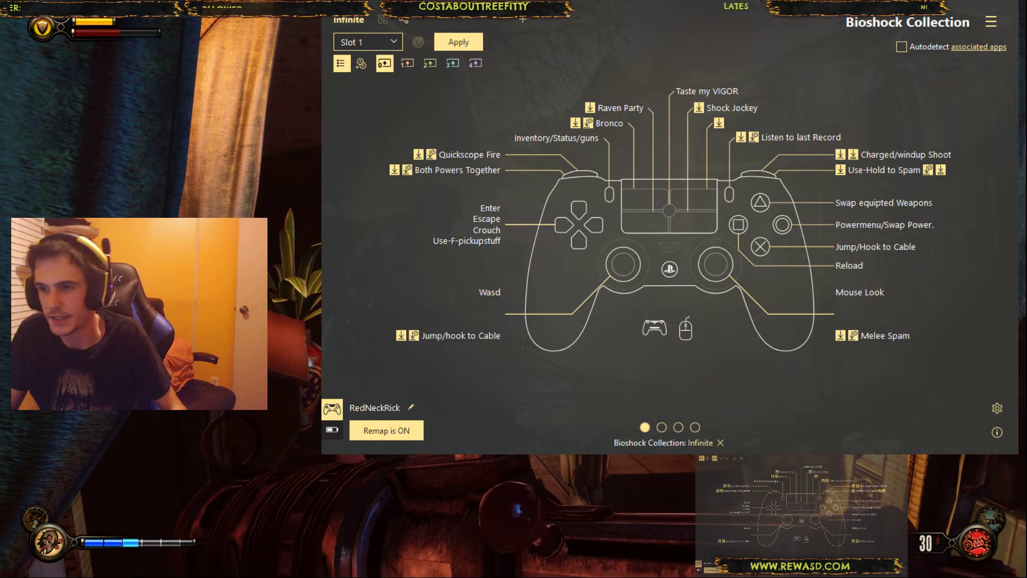
{"action": "key", "text": "super"}
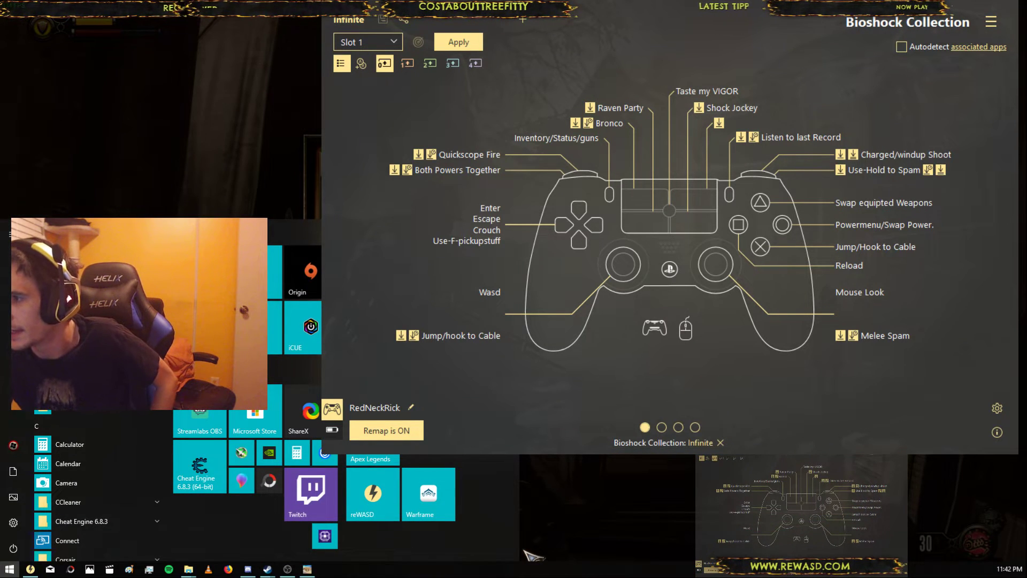